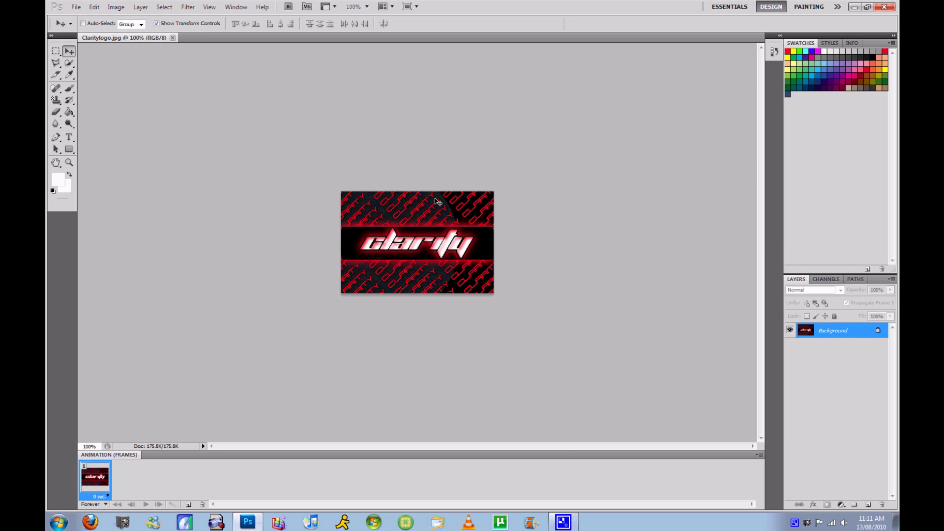
Create a new 300×200 pixel document.
left_click(76, 7)
left_click(84, 16)
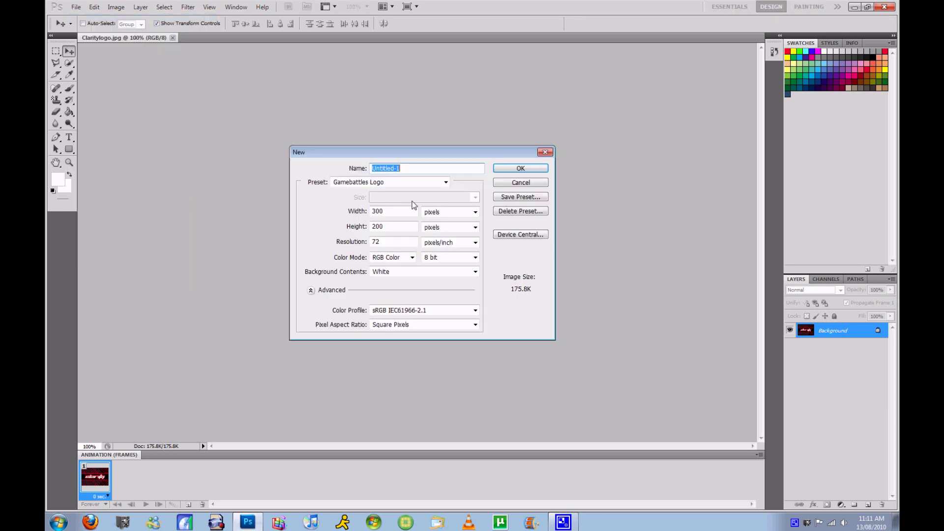
left_click(521, 168)
Set the foreground colour to black and fill the whole canvas with it.
left_click(69, 75)
left_click(58, 179)
left_click(604, 277)
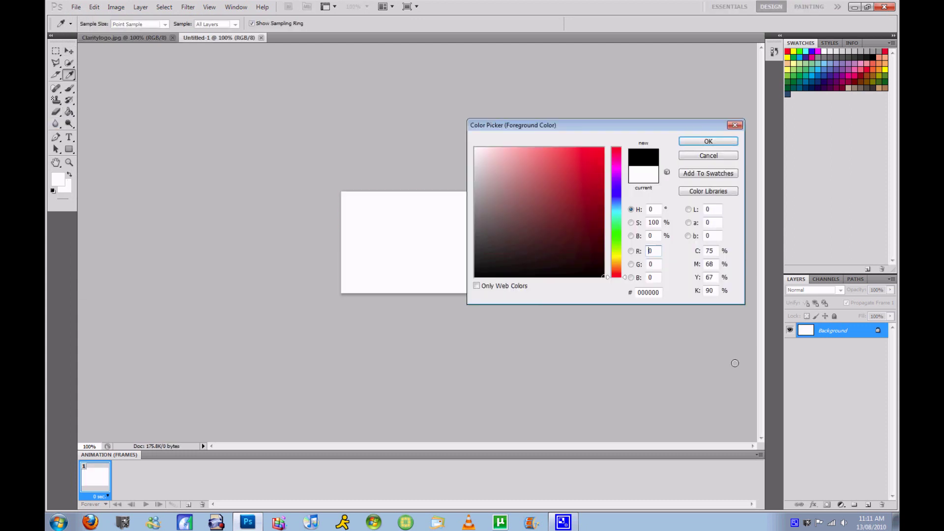
left_click(709, 141)
key("alt+BackSpace")
key("t")
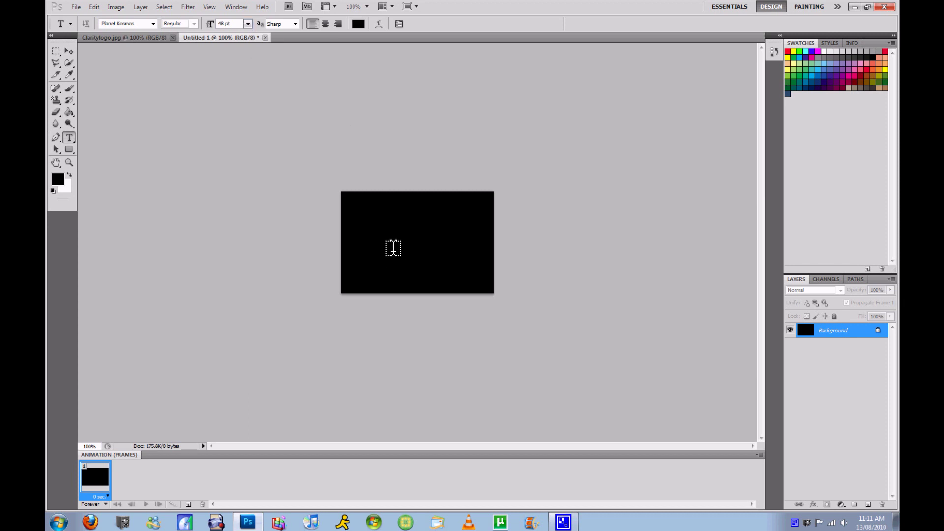
Type 'CLARITY' on the canvas and colour the text white.
left_click(394, 248)
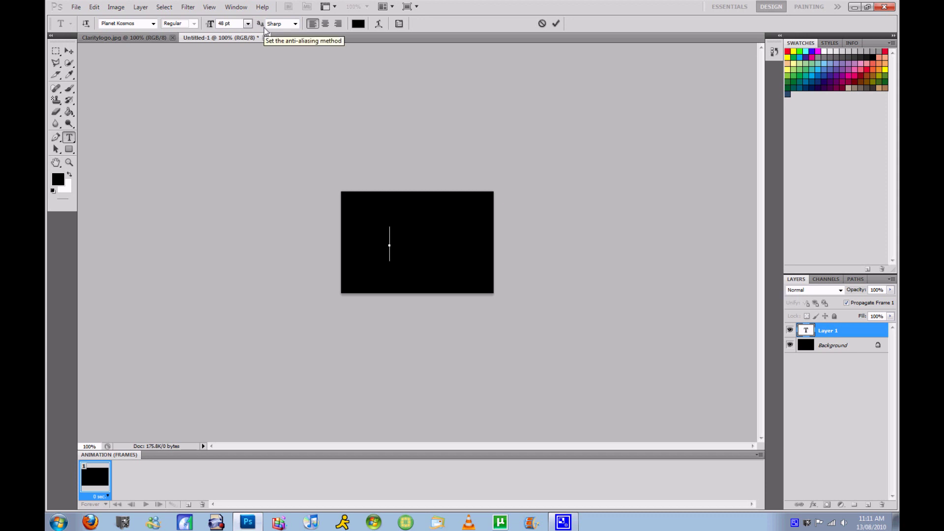
type("CLARITY")
left_click_drag(394, 246, 677, 241)
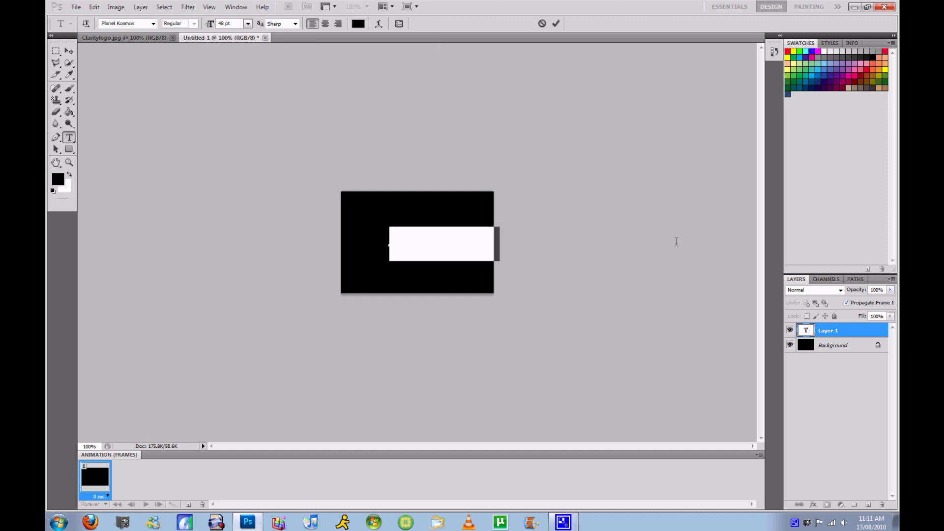
left_click(58, 179)
left_click(473, 144)
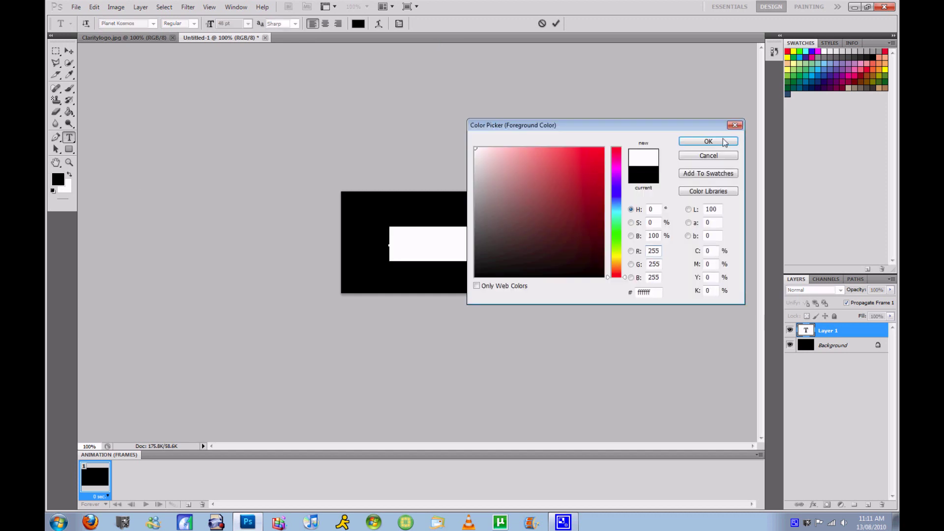
left_click(709, 131)
left_click(556, 24)
Centre the text on the canvas and retype the word as lowercase 'clarity'.
left_click(68, 50)
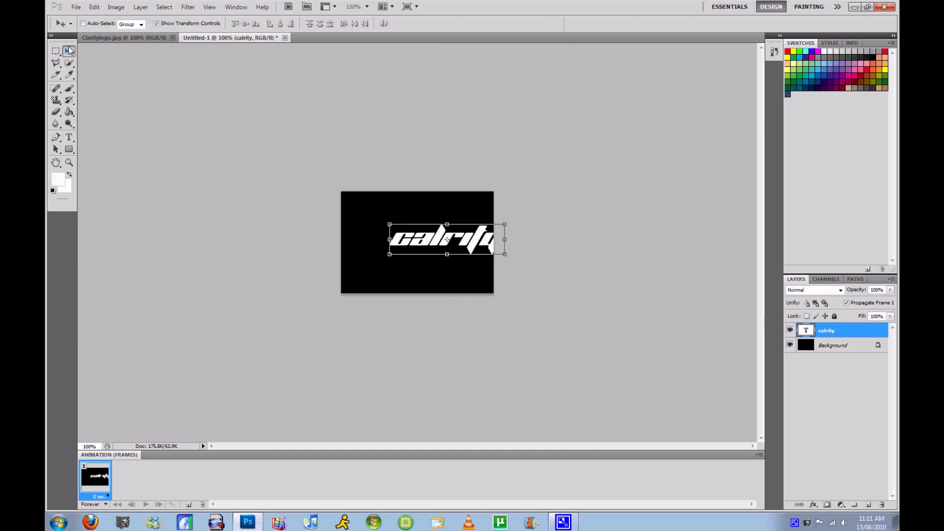
left_click_drag(481, 244, 453, 245)
left_click(70, 137)
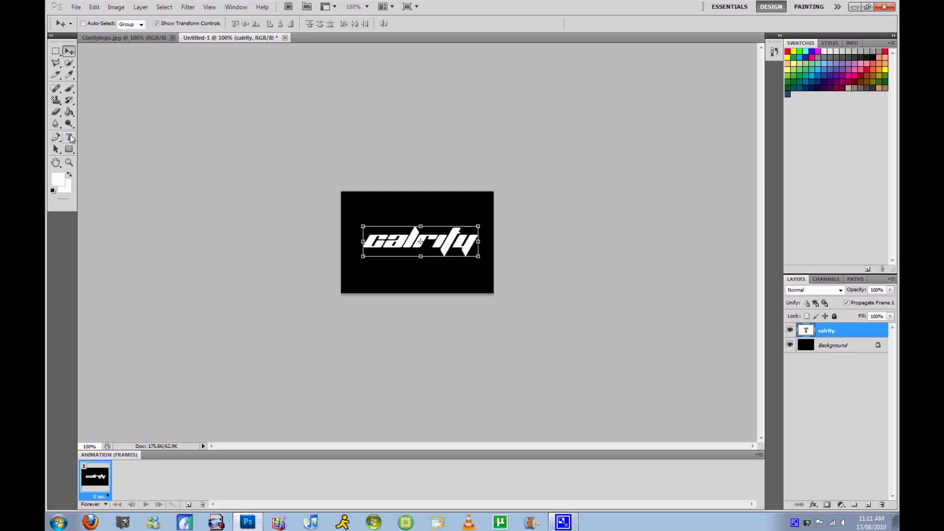
right_click(436, 246)
left_click(475, 249)
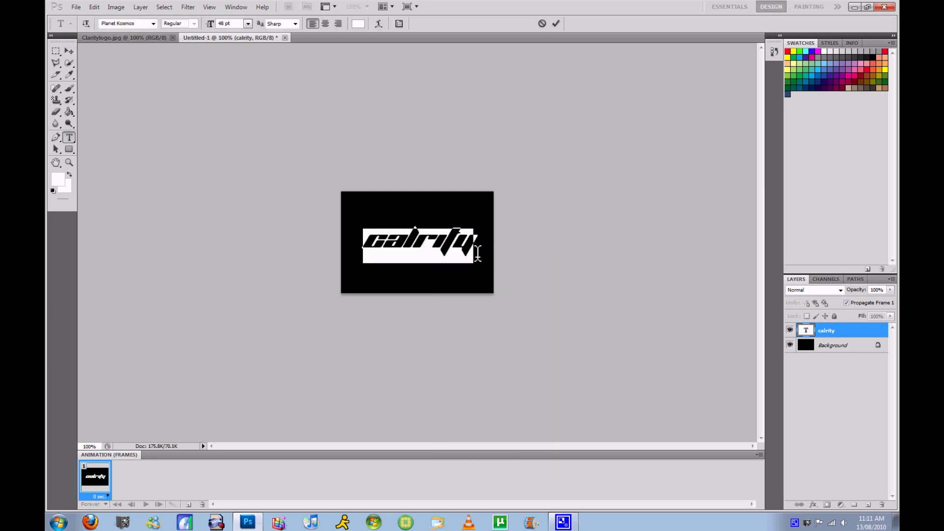
type("clarity")
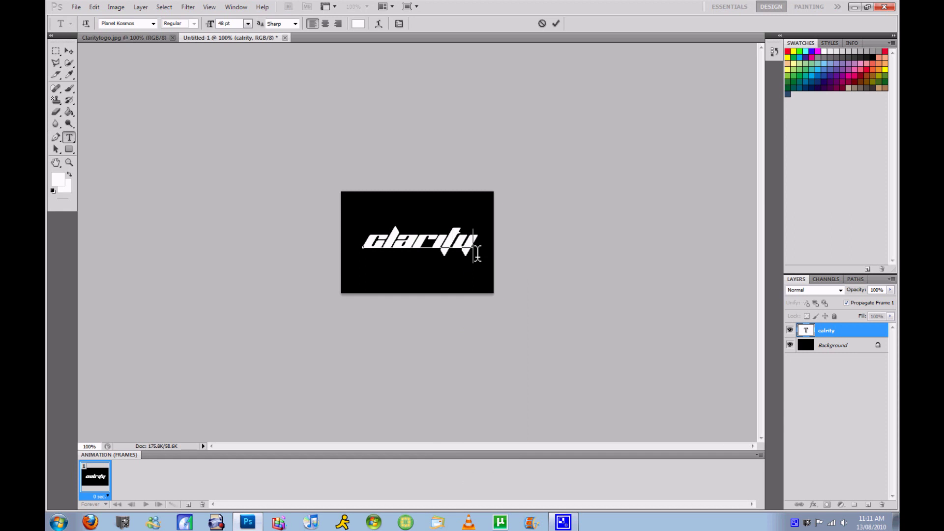
left_click(556, 24)
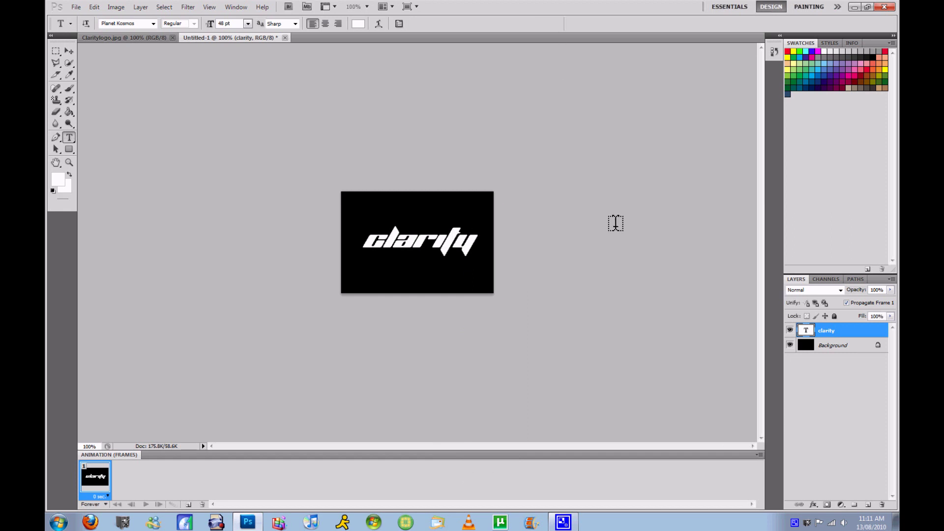
On a new layer, type a row of repeated CLARITY words in 24 pt Troglodyte Pop.
left_click(869, 504)
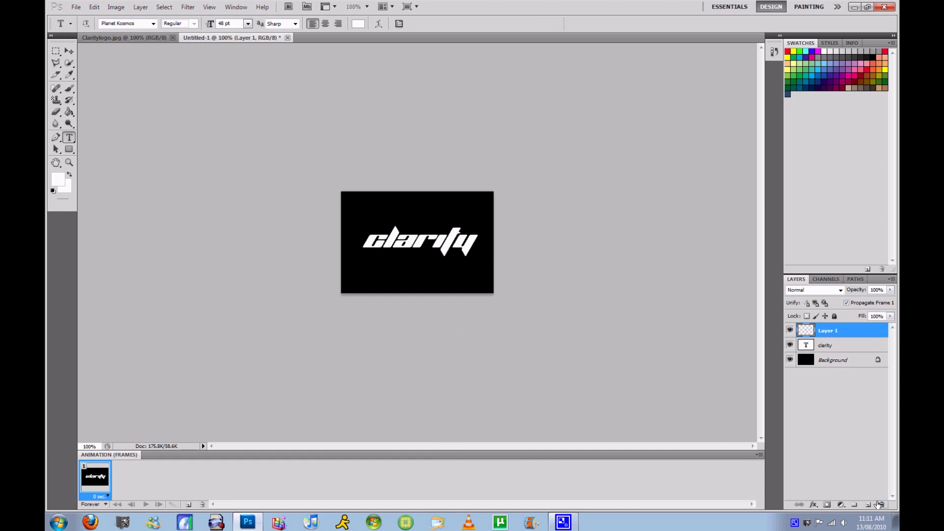
left_click(409, 272)
left_click(154, 24)
left_click_drag(192, 247, 193, 273)
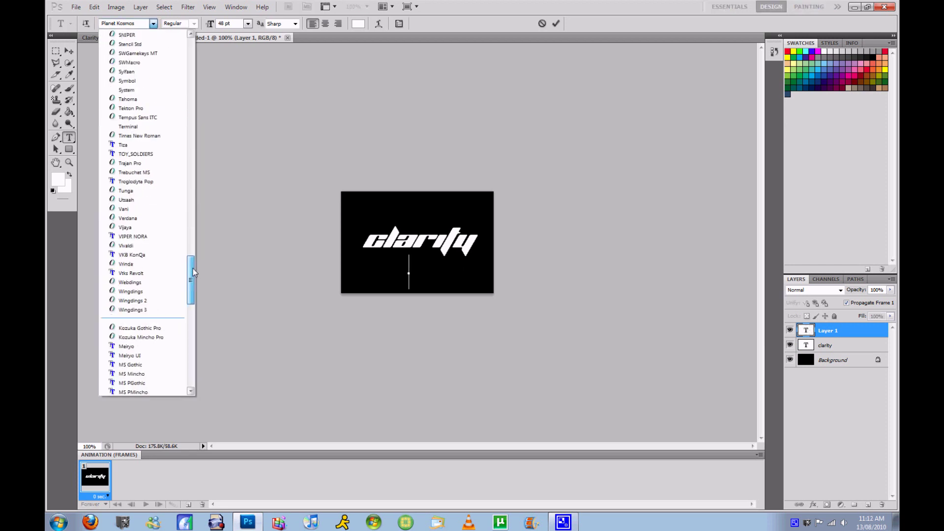
left_click(143, 236)
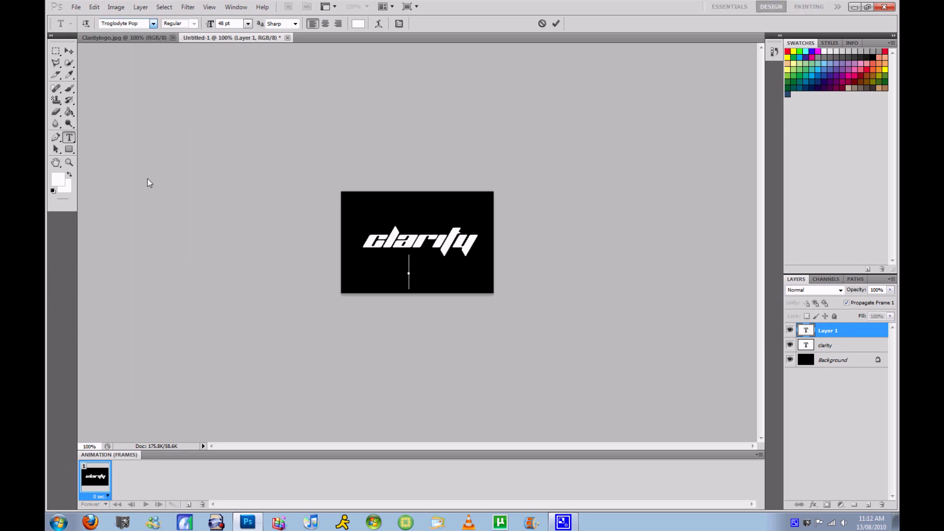
left_click(248, 24)
left_click(245, 143)
type("CAL")
key("BackSpace")
key("BackSpace")
type("LARITY CLARITY")
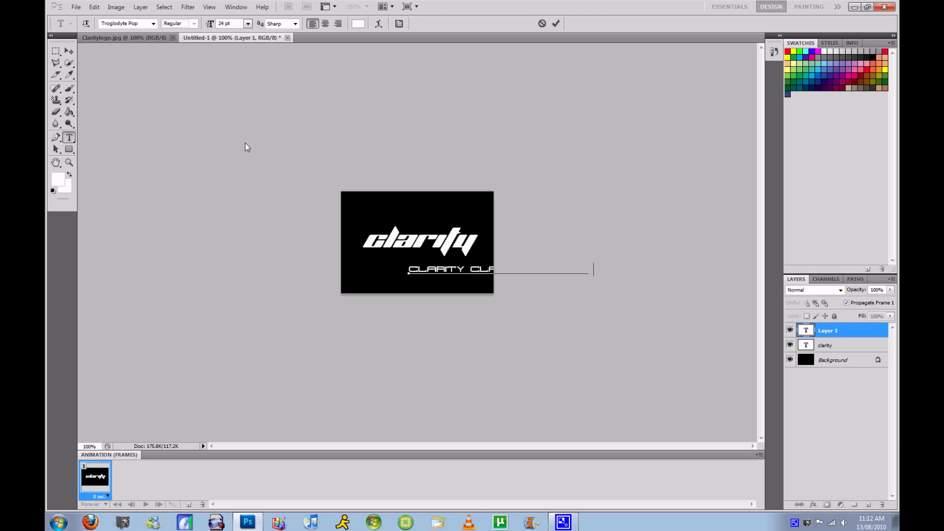
type("ARITY")
left_click(555, 23)
Shift the CLARITY row left past the canvas edge and copy its text.
key("v")
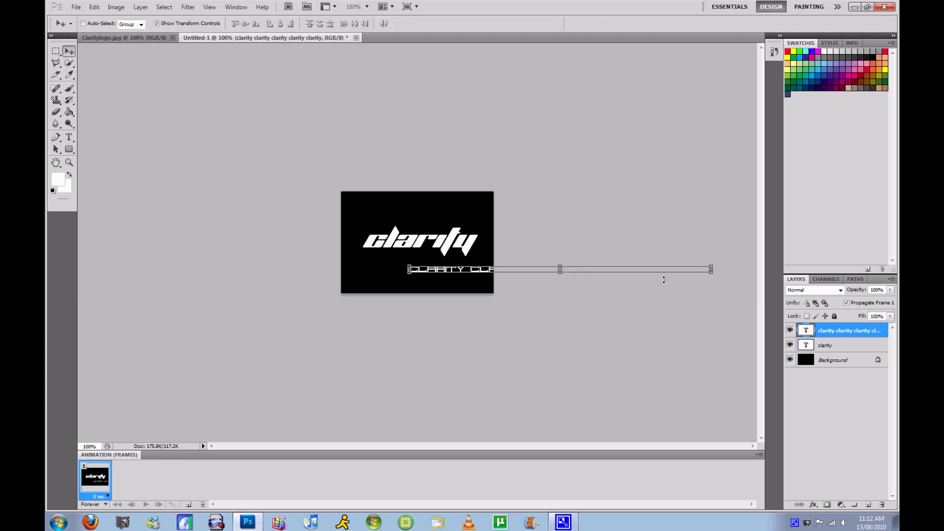
left_click_drag(652, 274, 449, 275)
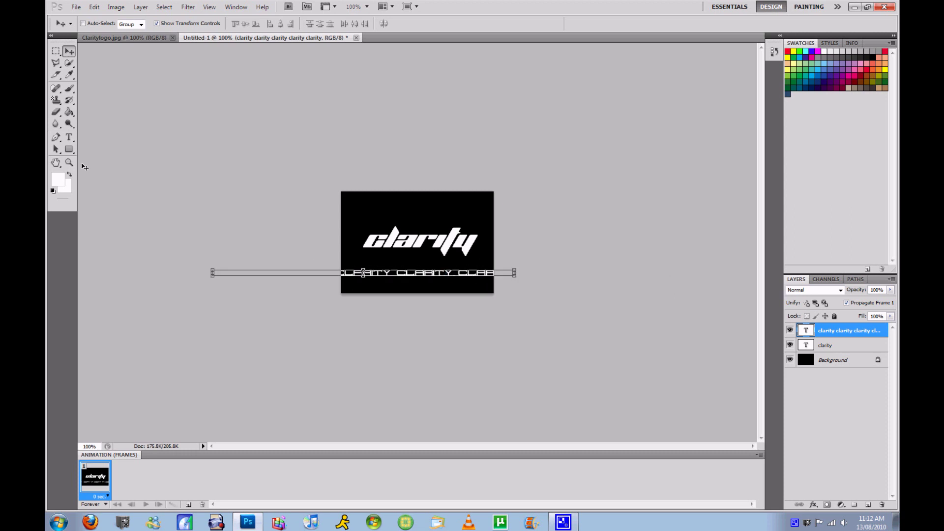
left_click(69, 137)
right_click(377, 287)
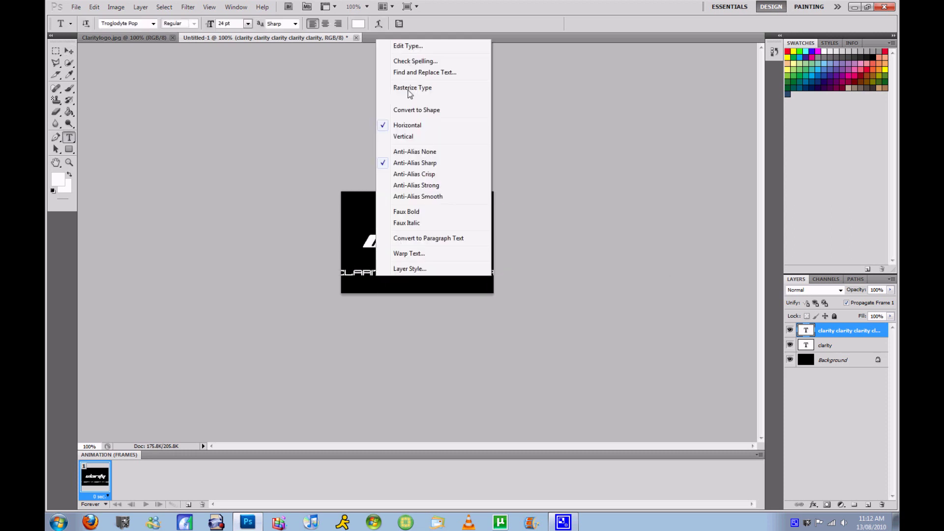
left_click(408, 46)
left_click_drag(514, 274, 189, 276)
key("ctrl+c")
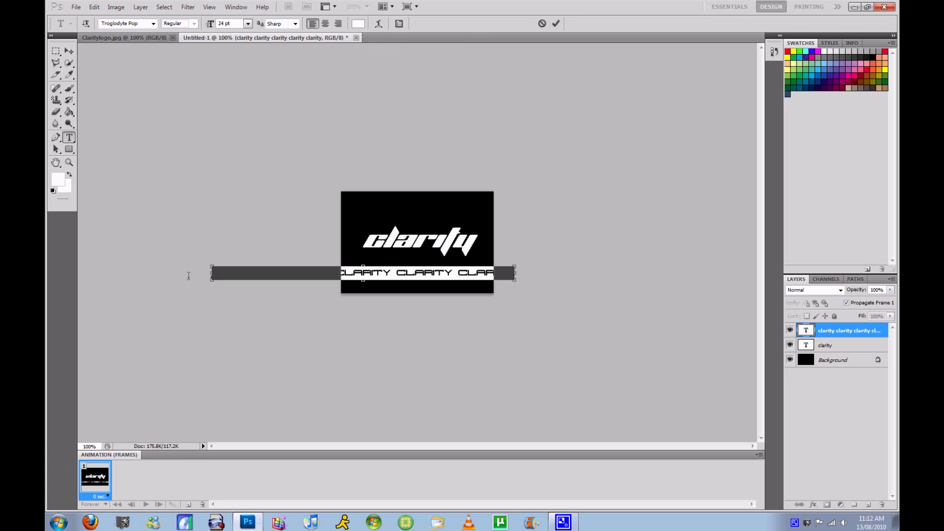
right_click(414, 281)
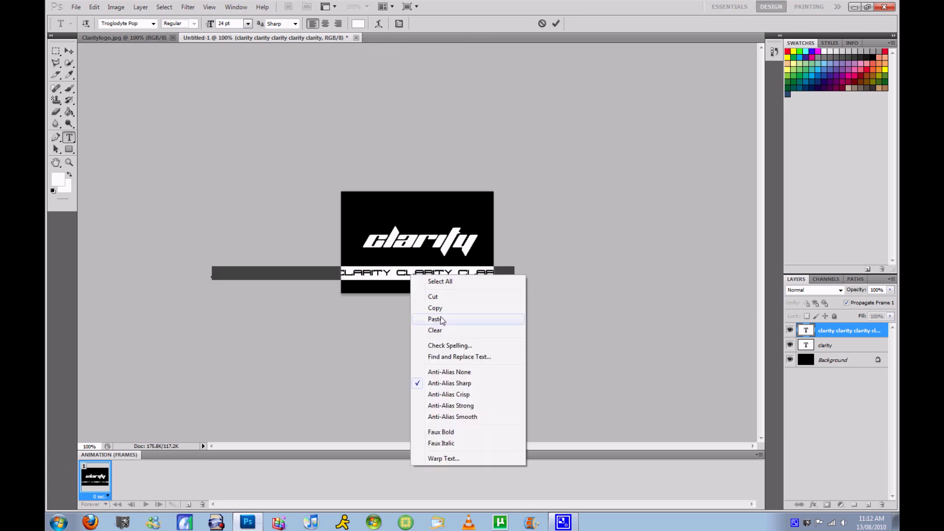
key("Escape")
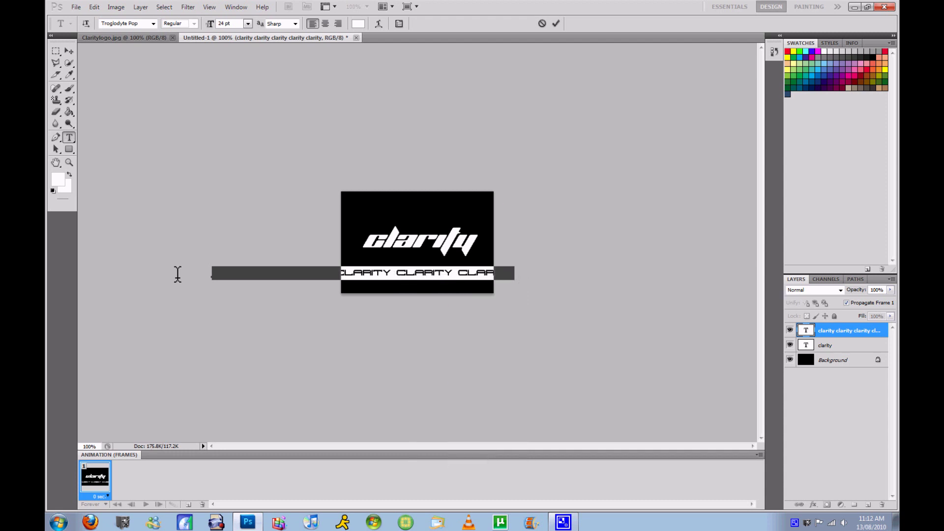
left_click(520, 277)
Paste nine more rows of the CLARITY text on new lines to fill a block.
key("Return")
key("ctrl+v")
key("Return")
key("ctrl+v")
key("Return")
key("ctrl+v")
key("Return")
key("ctrl+v")
key("Return")
key("ctrl+v")
key("Return")
key("ctrl+v")
key("Return")
key("ctrl+v")
key("Return")
key("ctrl+v")
key("Return")
key("ctrl+v")
key("Return")
left_click(556, 23)
Move the text block over the canvas and rotate it to about -42°.
key("v")
key("ctrl+t")
left_click_drag(489, 338, 495, 230)
mouse_move(543, 293)
left_mouse_down()
mouse_move(571, 290)
mouse_move(561, 295)
left_mouse_up()
left_click_drag(572, 152, 460, 70)
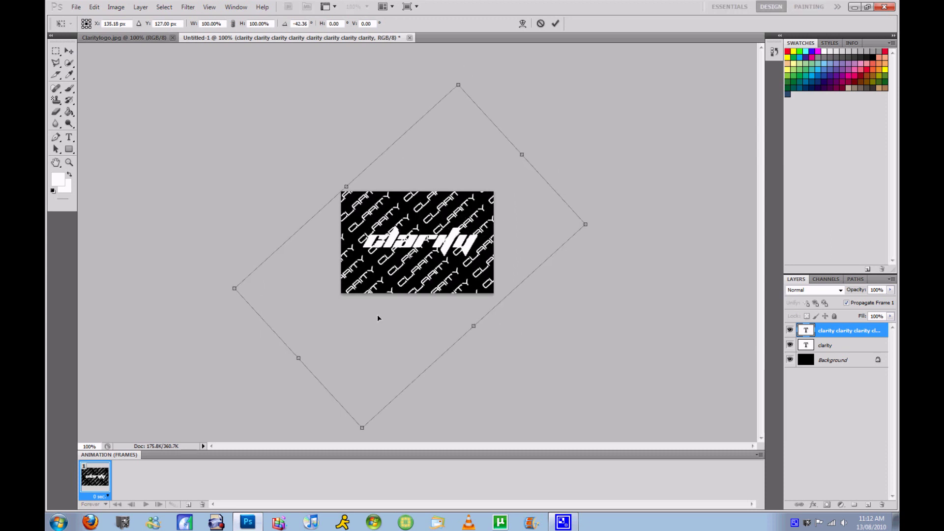
left_click_drag(375, 344, 381, 340)
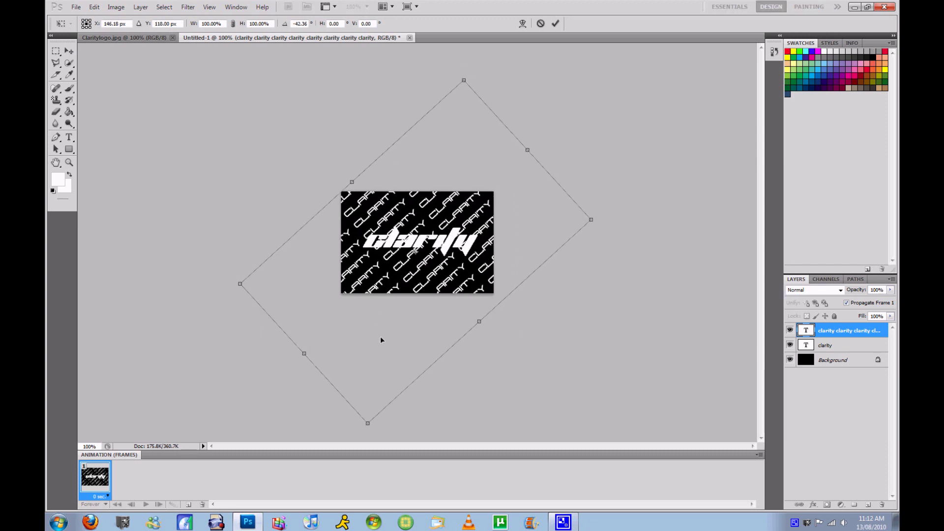
left_click(93, 7)
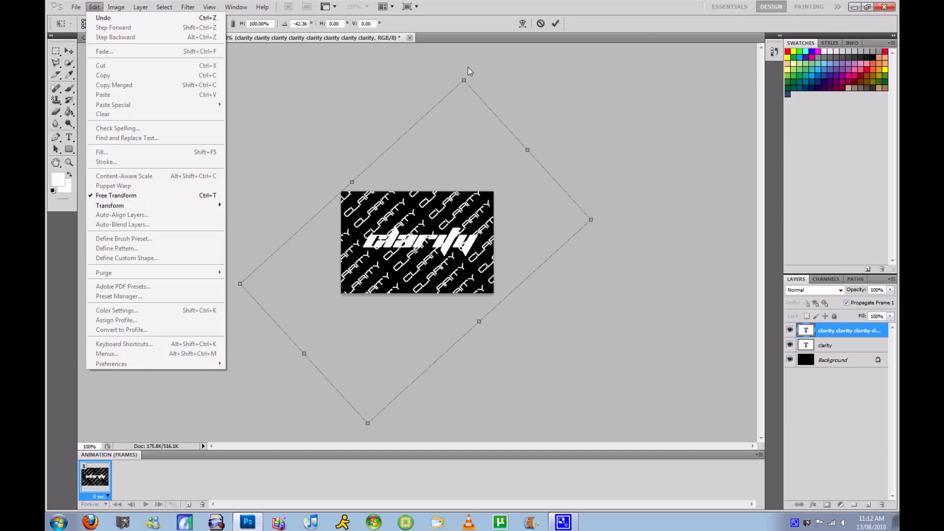
left_click(531, 38)
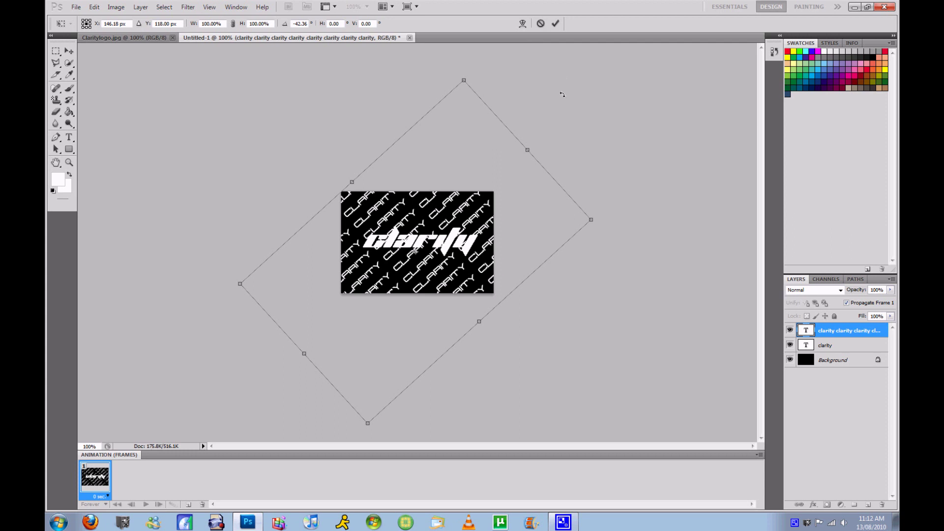
left_click(555, 23)
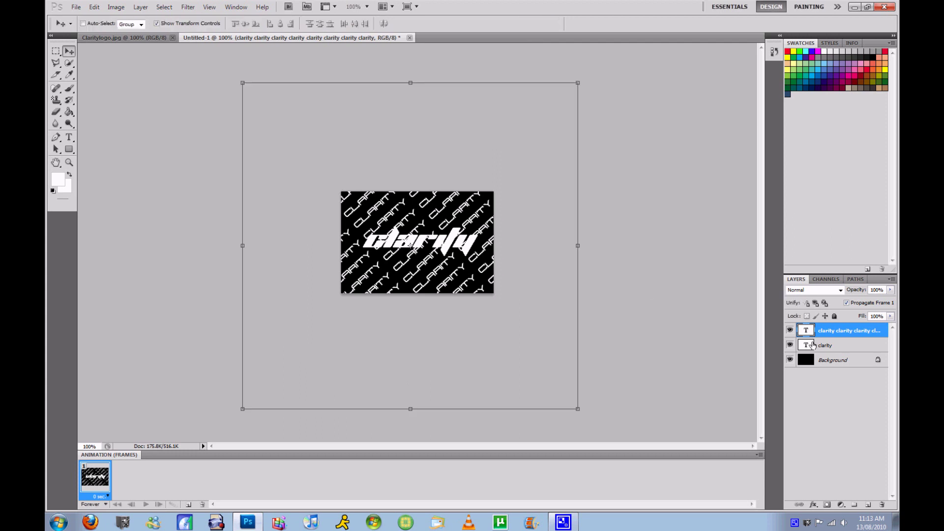
Put the pattern below the clarity word and draw a wide rounded-rectangle band across the middle.
left_click_drag(835, 334, 833, 352)
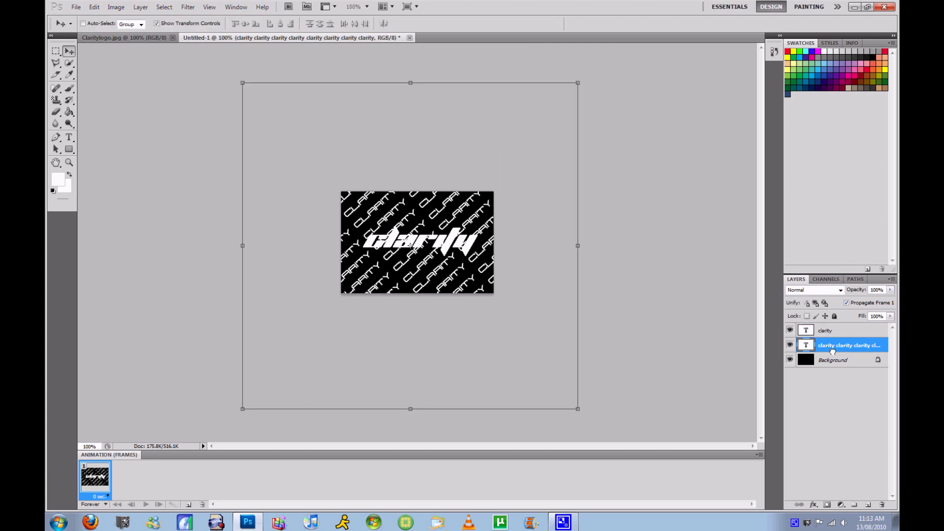
left_click(836, 334)
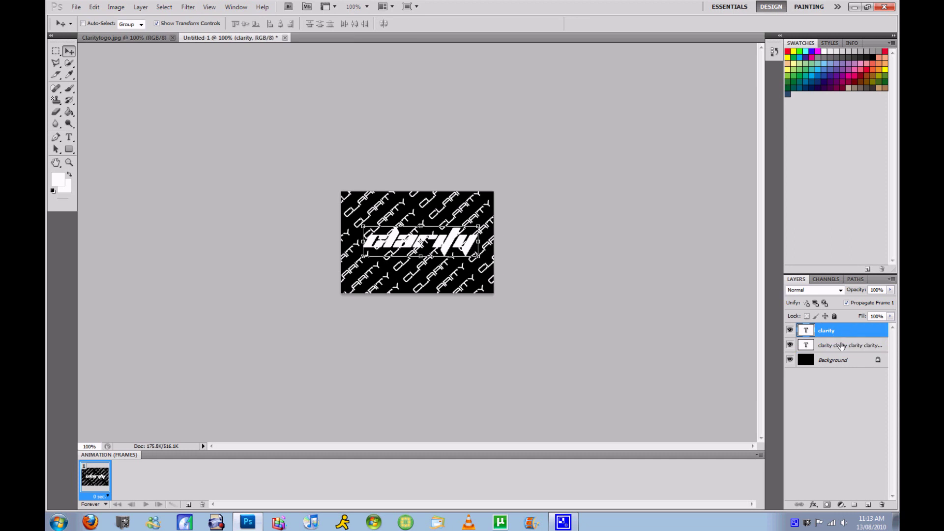
left_click(844, 344)
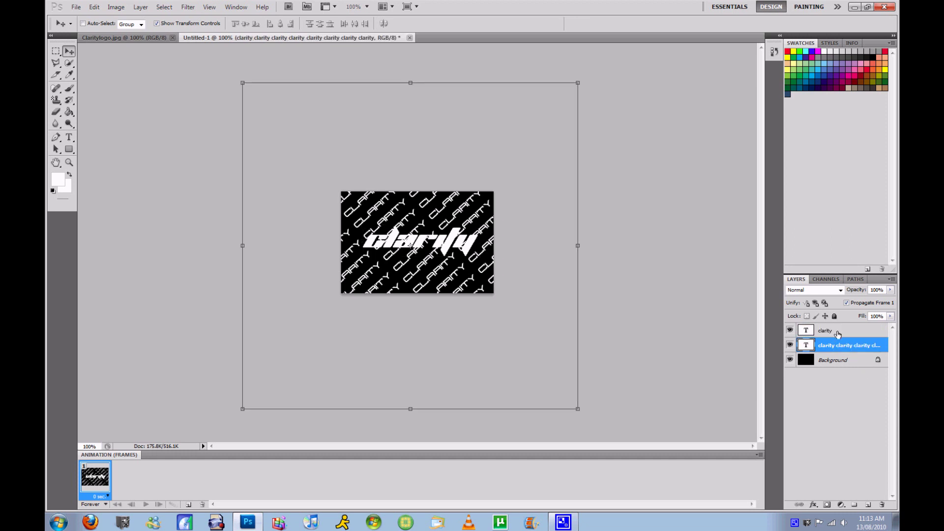
left_click(868, 505)
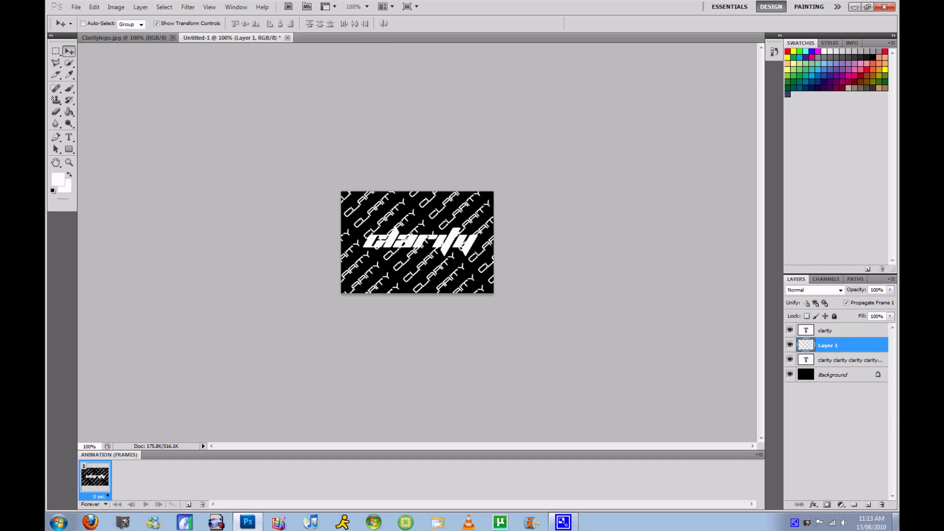
left_click(68, 153)
left_click(113, 160)
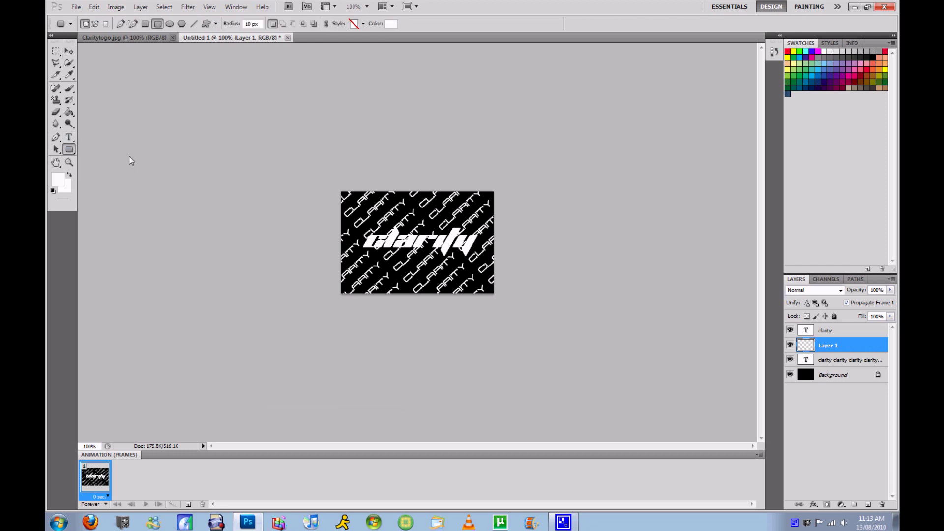
left_click_drag(272, 213, 555, 259)
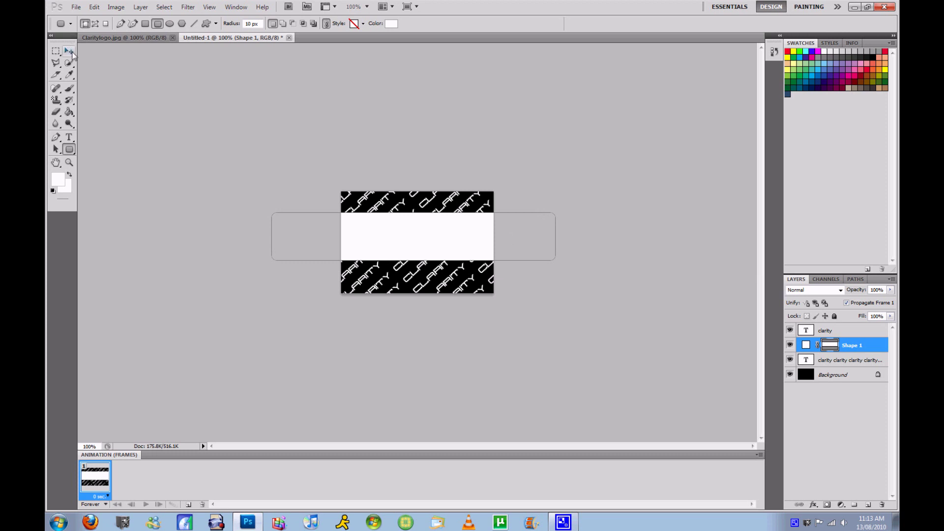
left_click(68, 51)
Move the band slightly down and make it a little shorter.
left_click_drag(469, 244, 469, 252)
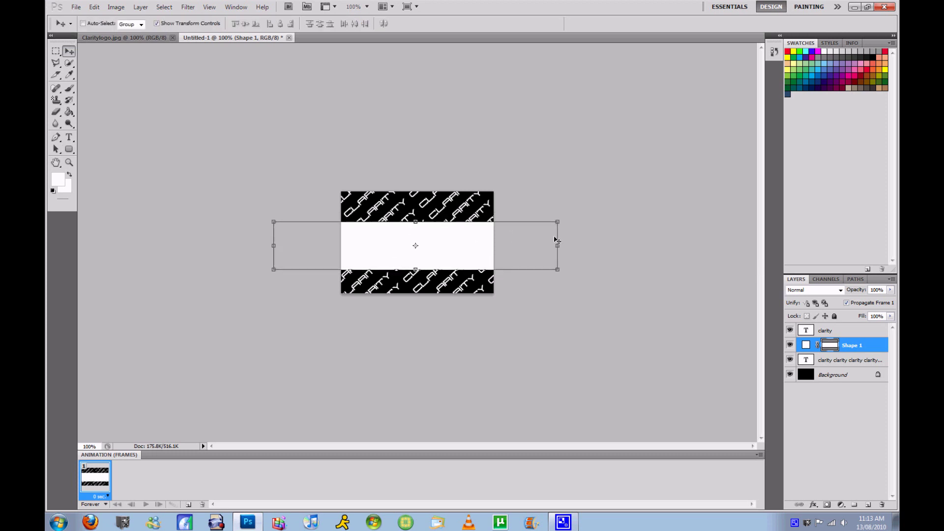
left_click_drag(558, 221, 556, 225)
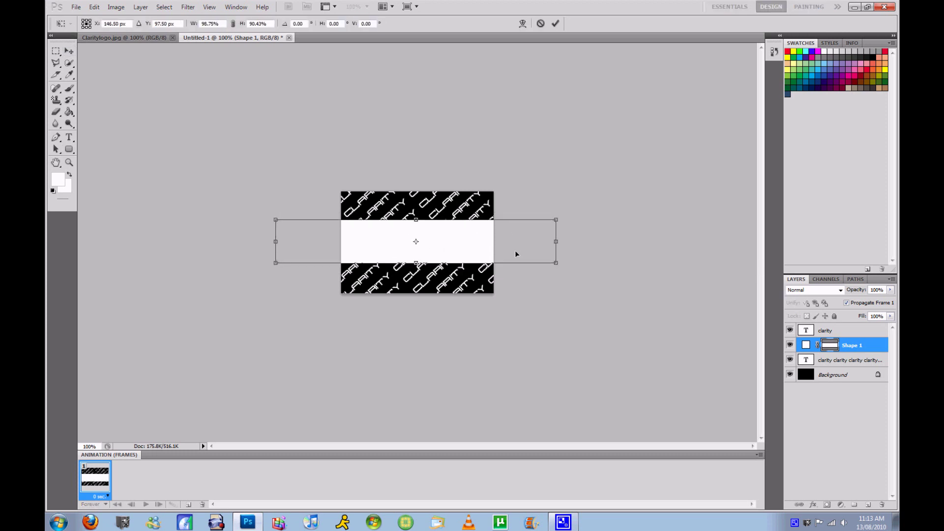
left_click_drag(516, 255, 516, 255)
key("ctrl+z")
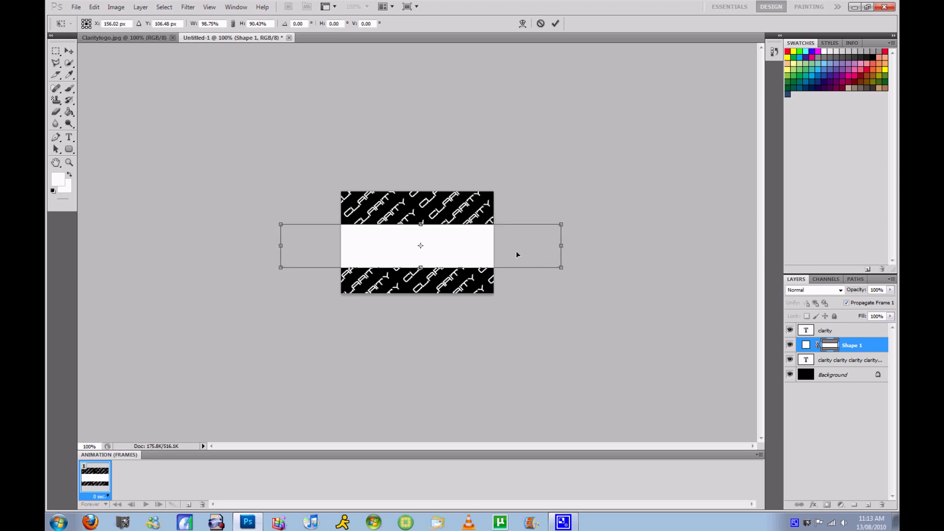
left_click_drag(421, 267, 421, 264)
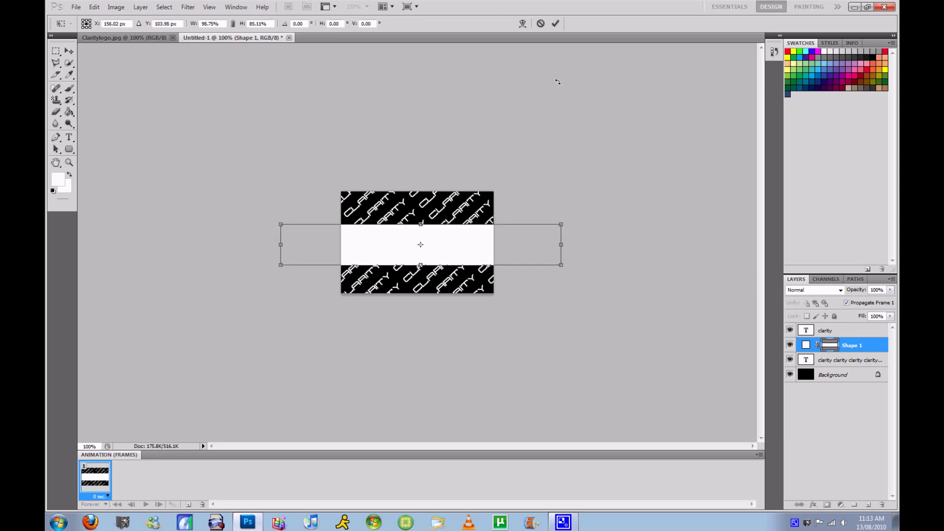
left_click(556, 23)
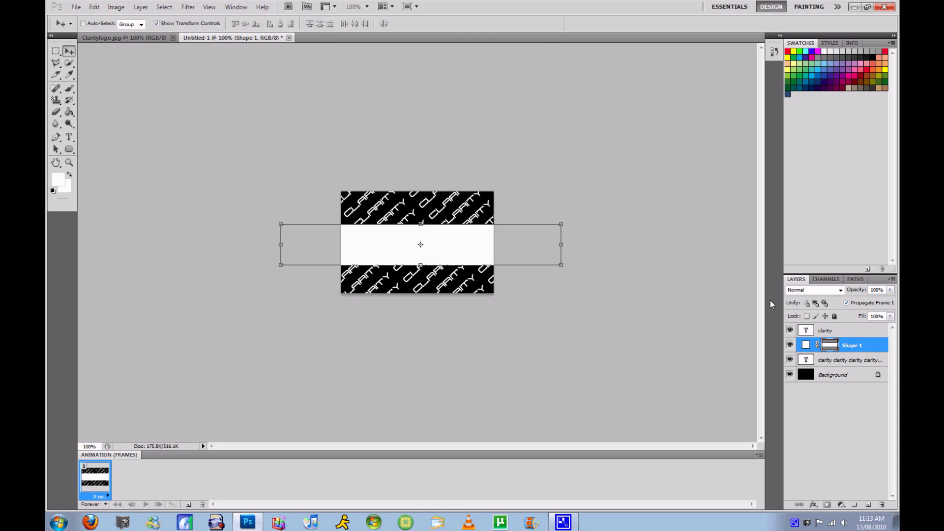
left_click(834, 330)
left_click(69, 137)
Give the Shape 1 band a black Color Overlay layer style.
right_click(437, 236)
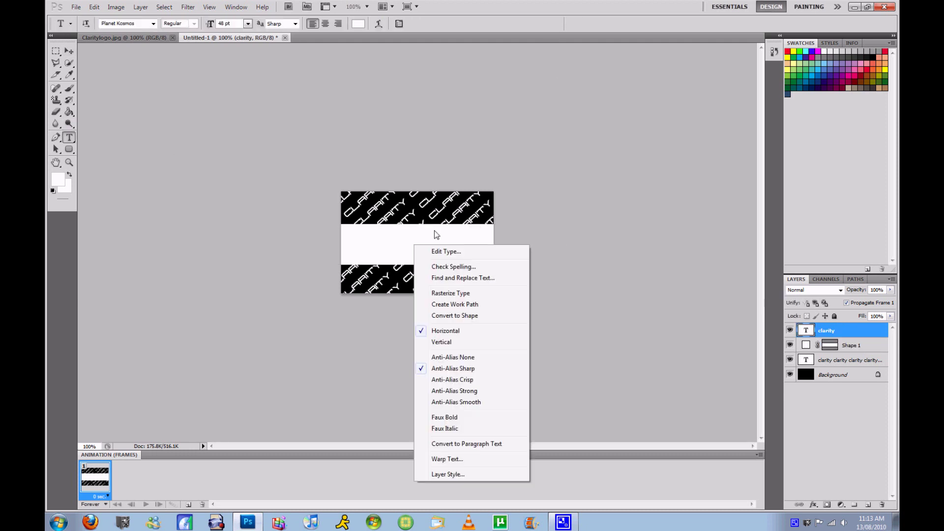
left_click(437, 251)
left_click(549, 27)
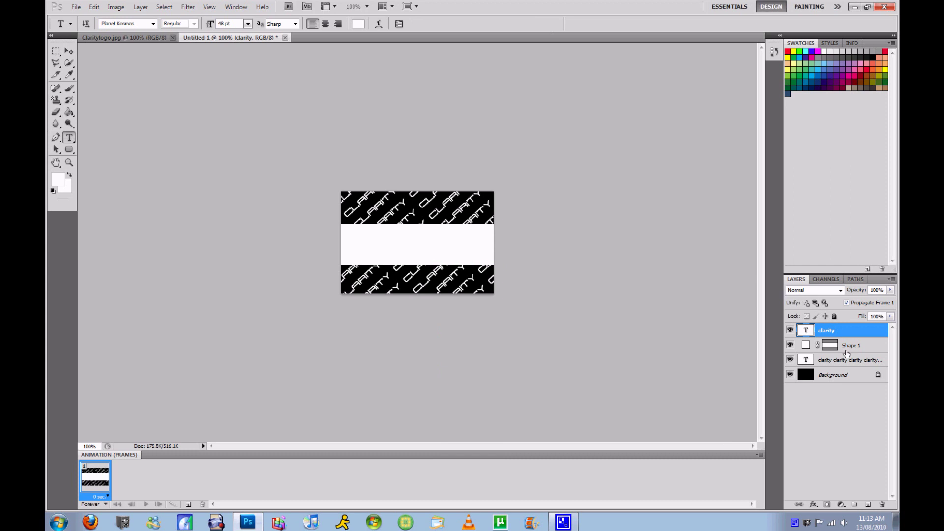
left_click(860, 346)
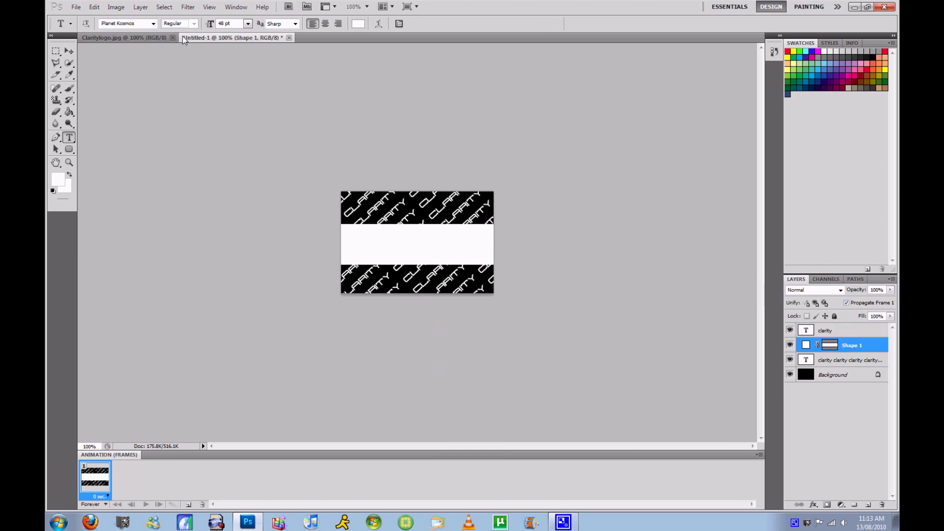
right_click(830, 343)
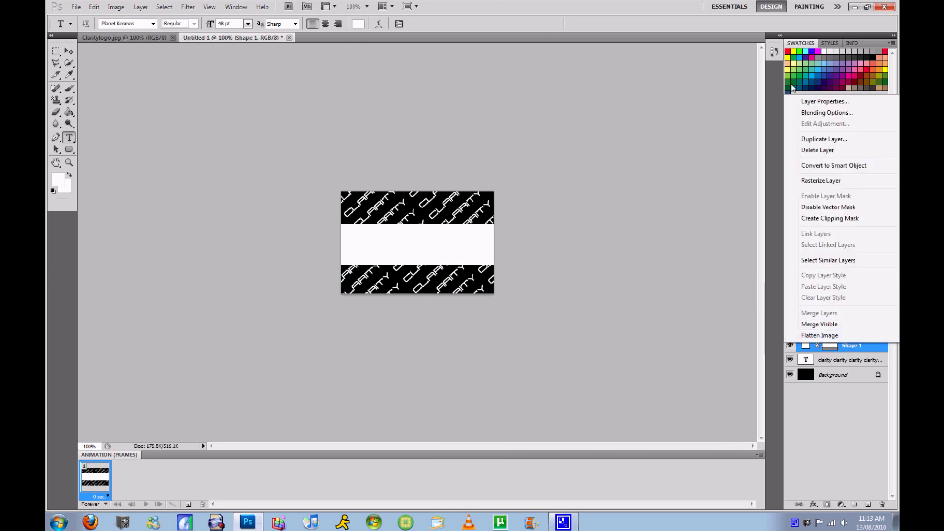
left_click(827, 113)
left_click(548, 194)
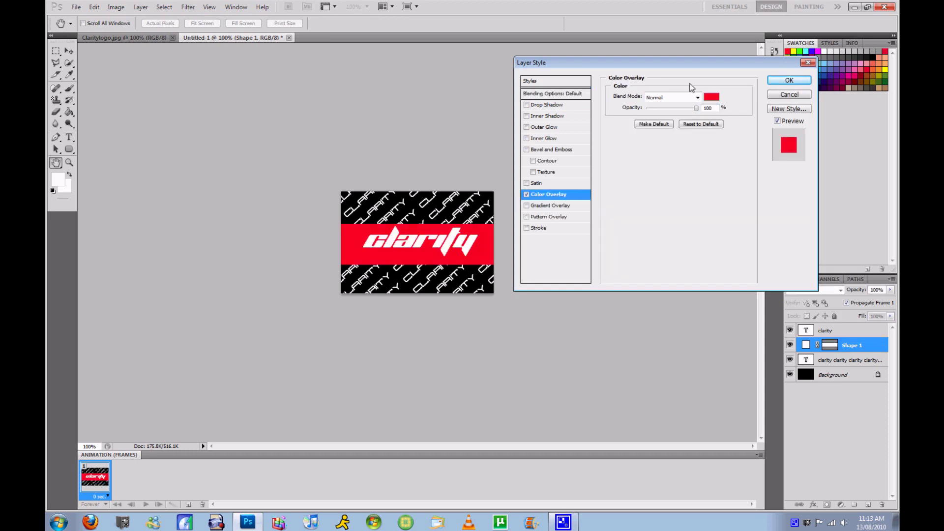
left_click(711, 96)
left_click_drag(590, 265, 745, 344)
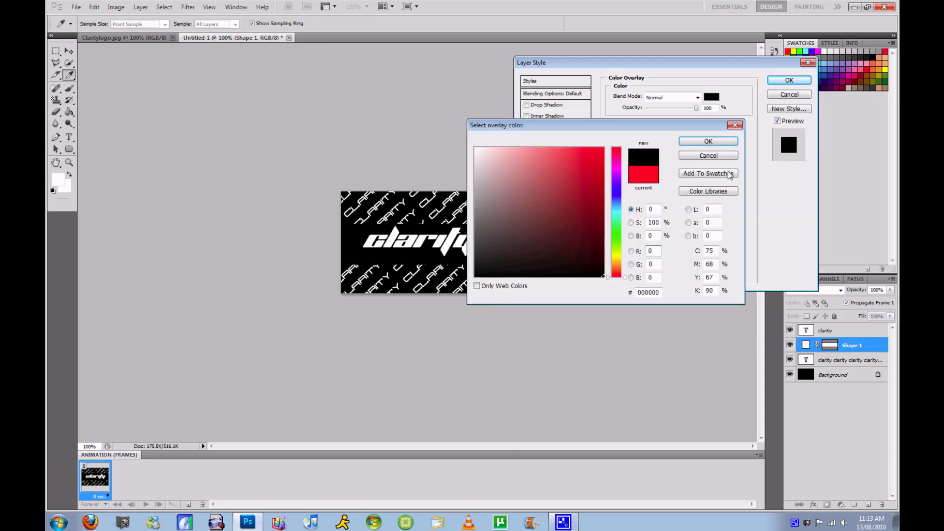
left_click(711, 142)
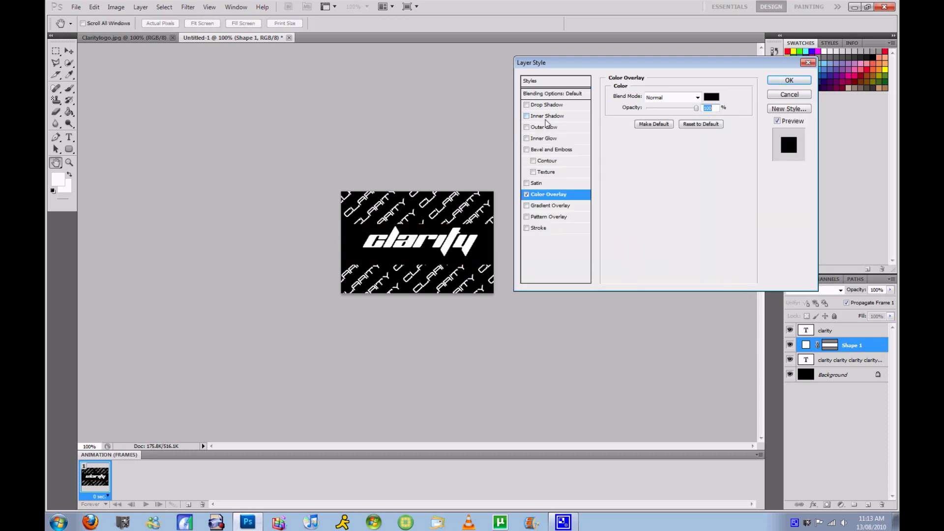
Add a red Outer Glow with opacity 100, spread 10 and size 18.
left_click(545, 128)
left_click(634, 131)
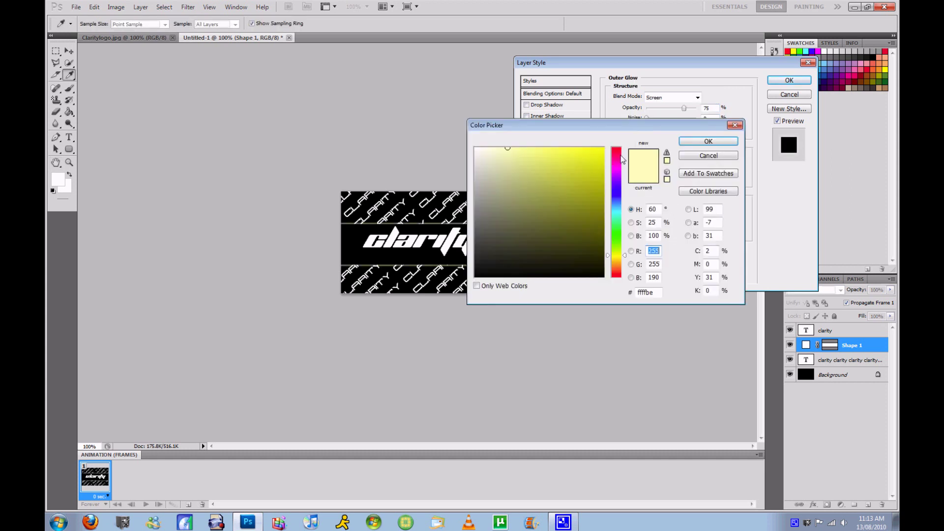
left_click(616, 148)
left_click(606, 149)
left_click(708, 142)
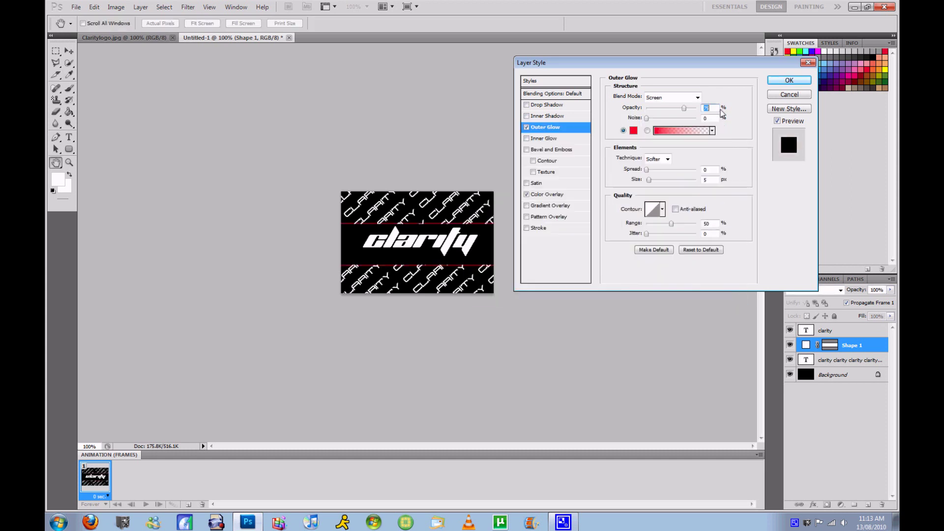
left_click(710, 109)
type("100")
left_click(716, 168)
type("10")
key("Tab")
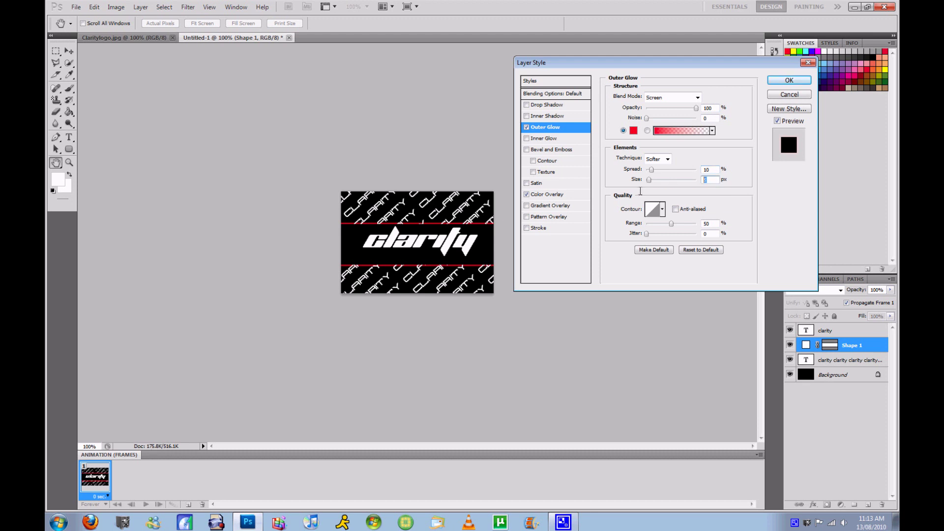
type("18")
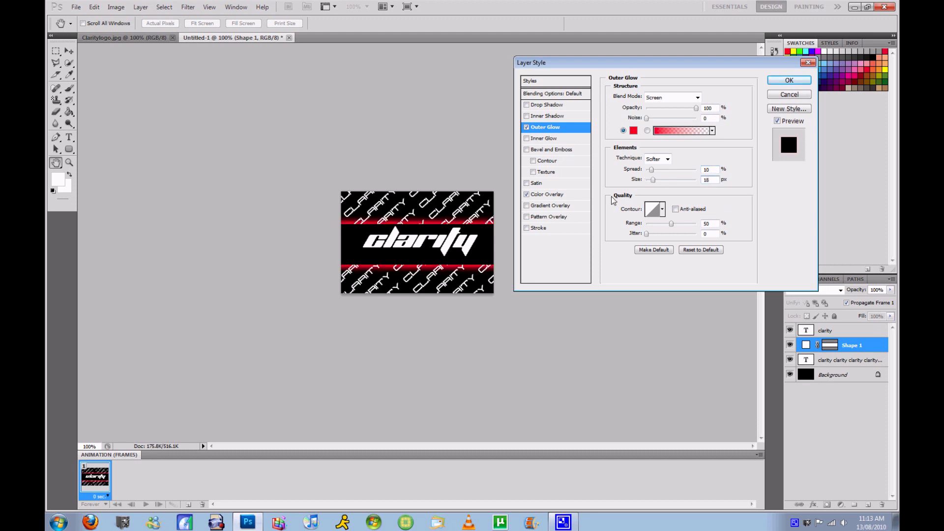
Add a red Stroke outline and apply the layer styles.
left_click(540, 227)
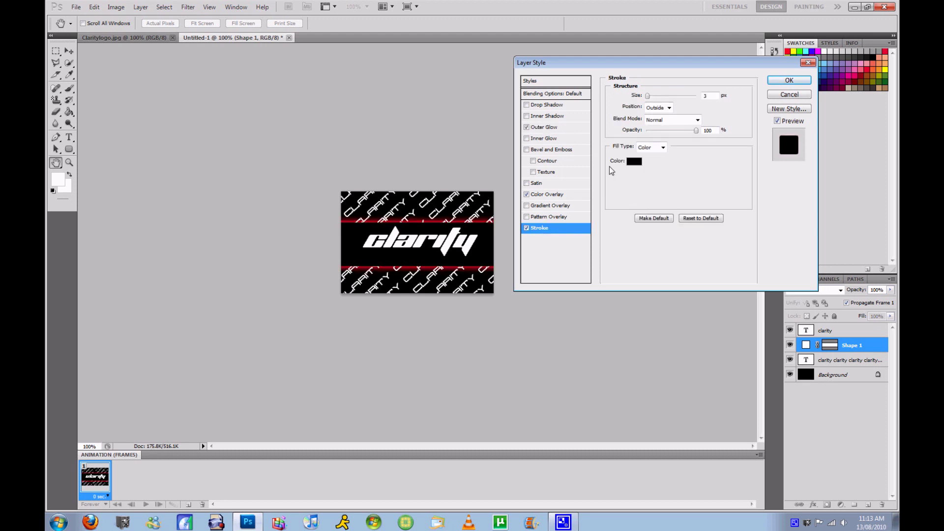
left_click(648, 96)
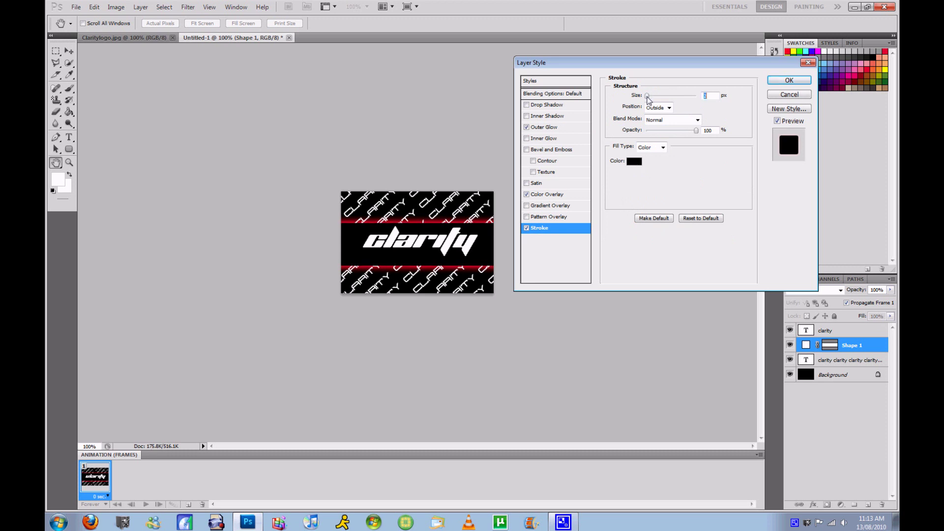
left_click(634, 162)
type("255")
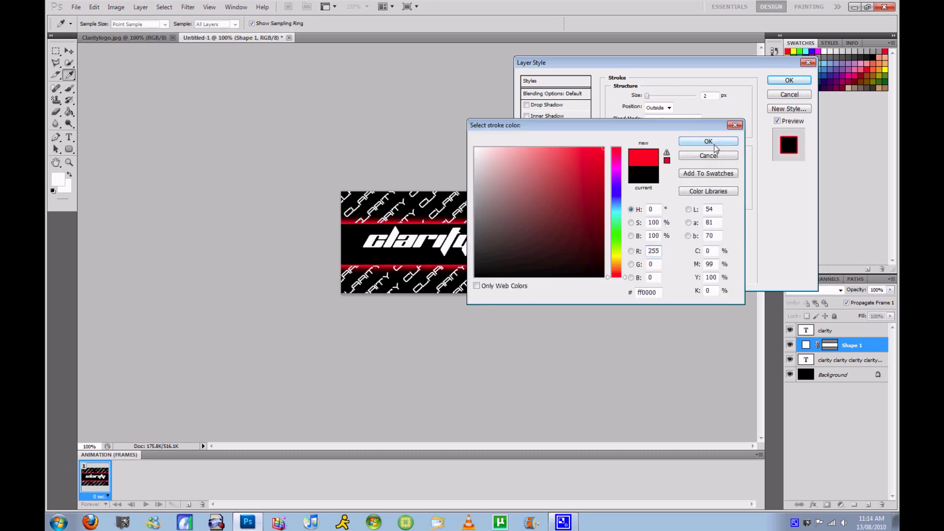
left_click(715, 145)
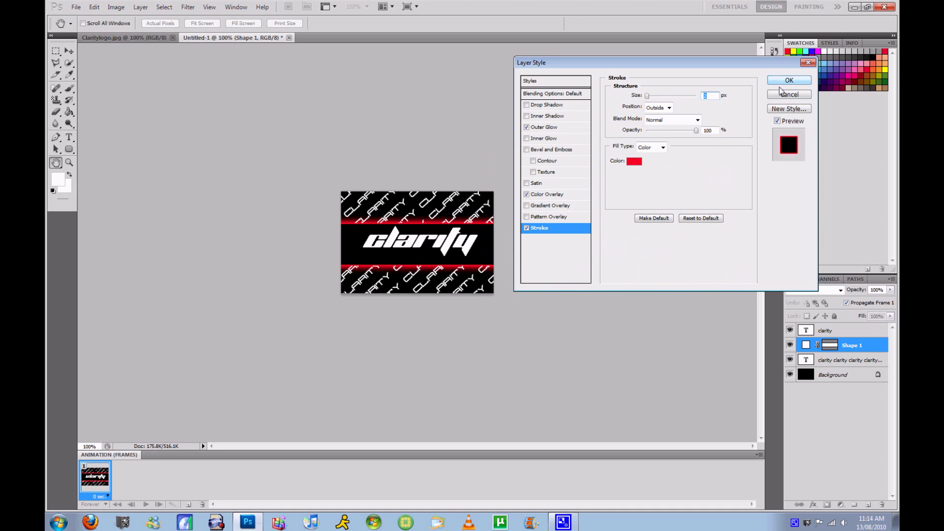
left_click(788, 80)
left_click(68, 50)
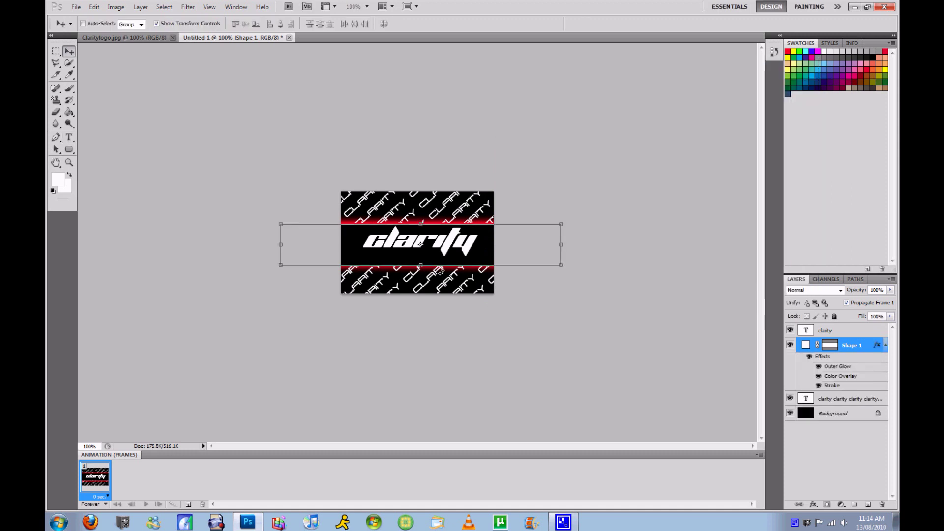
Nudge the white clarity word a few pixels lower within the black band.
left_click_drag(421, 265, 421, 265)
left_click(556, 24)
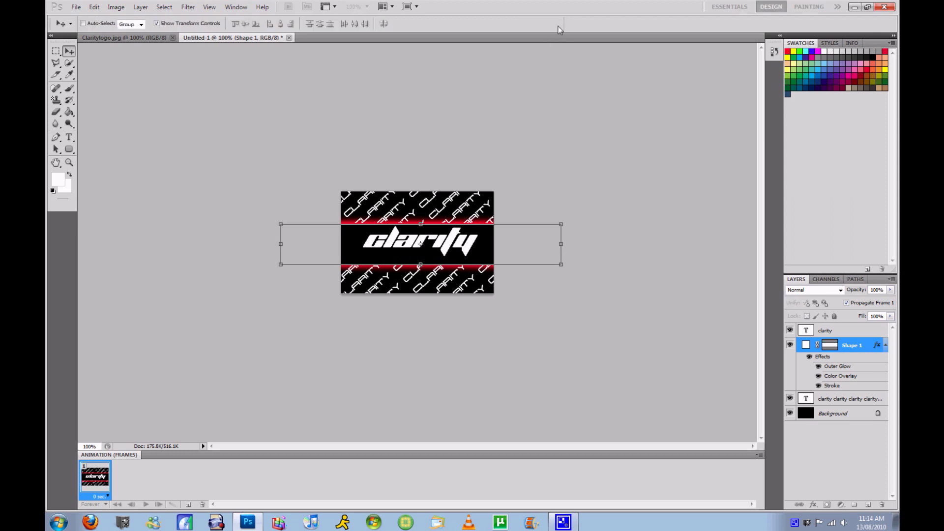
left_click(837, 331)
mouse_move(452, 245)
left_mouse_down()
mouse_move(446, 249)
mouse_move(454, 247)
left_mouse_up()
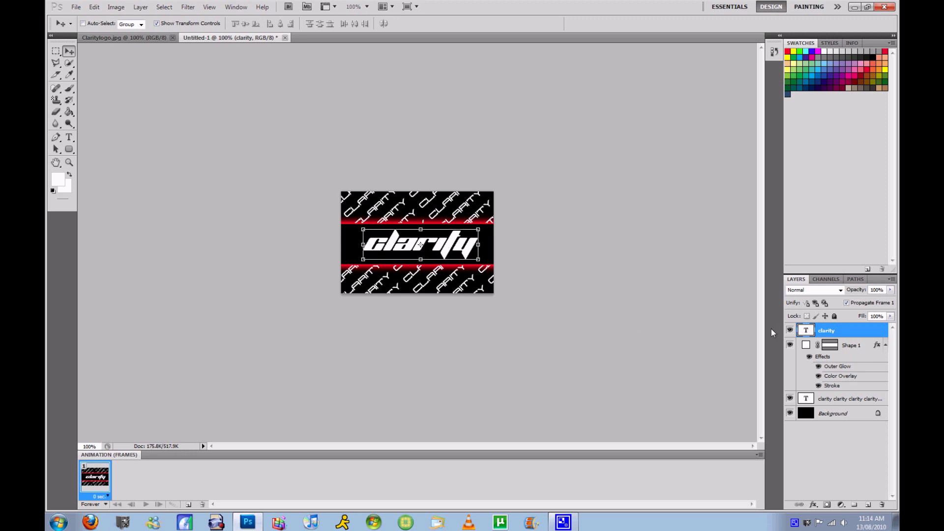
right_click(849, 336)
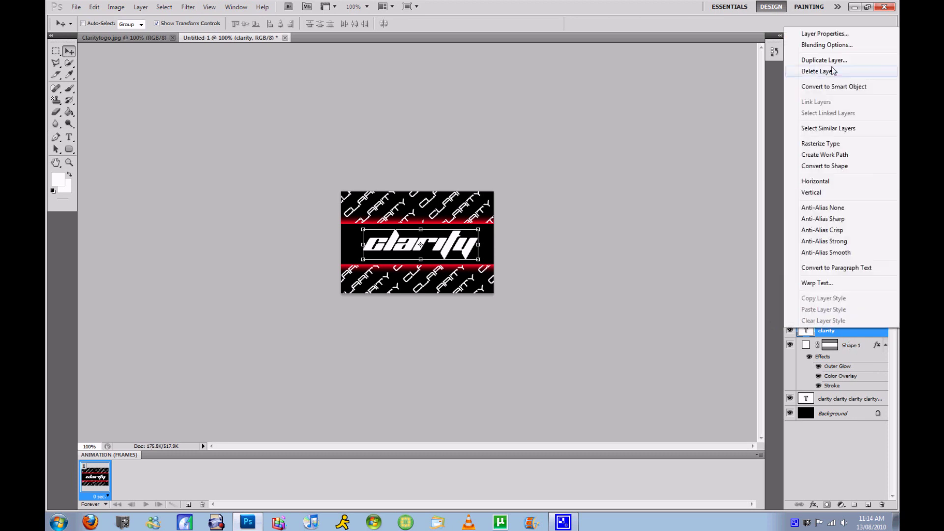
Add a Stroke outline effect to the clarity text layer.
left_click(816, 45)
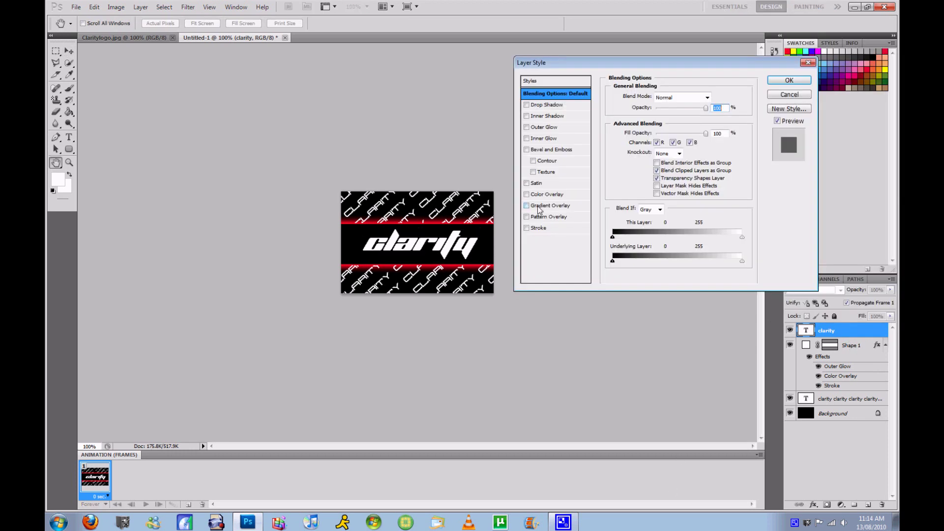
left_click(527, 227)
left_click(561, 231)
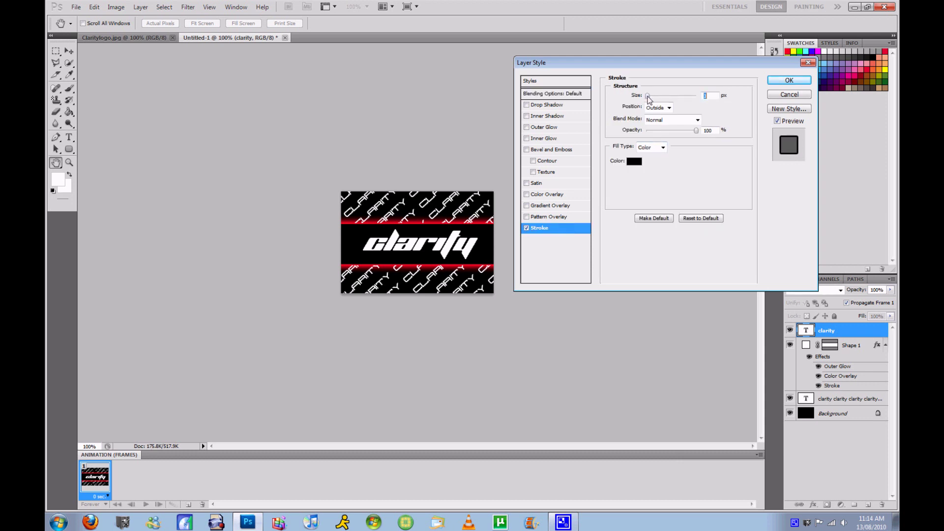
Add a red (ff0000) Outer Glow with Opacity 100, Spread 10 and Size 18.
left_click(545, 127)
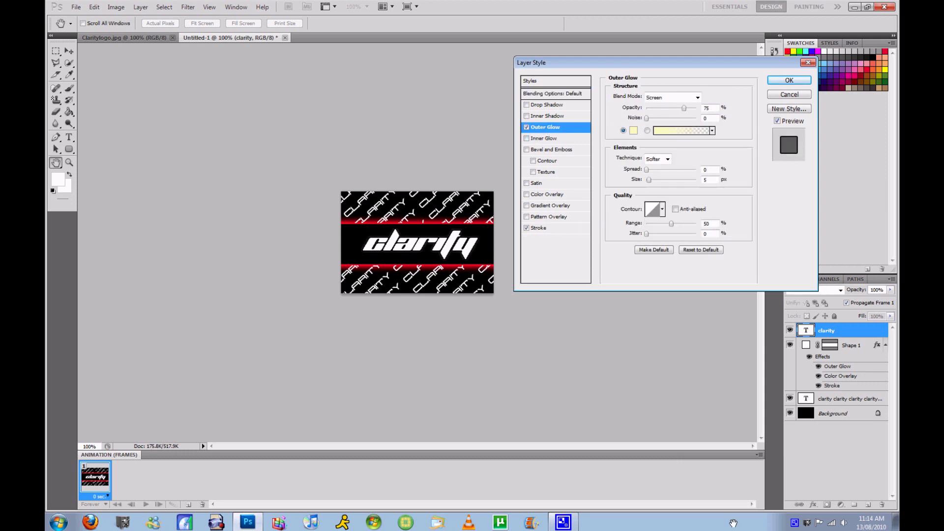
left_click(633, 130)
left_click(616, 148)
left_click(606, 148)
left_click(708, 141)
type("100")
left_click(714, 169)
type("10")
left_click(715, 181)
type("18")
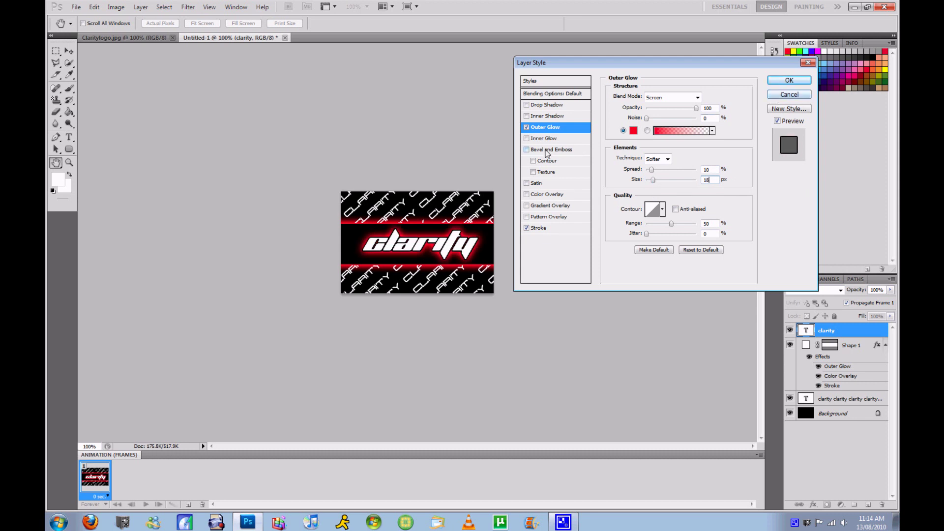
Try a red Inner Glow with opacity 100, choke 10 and size 18.
left_click(528, 140)
left_click(536, 139)
left_click(634, 131)
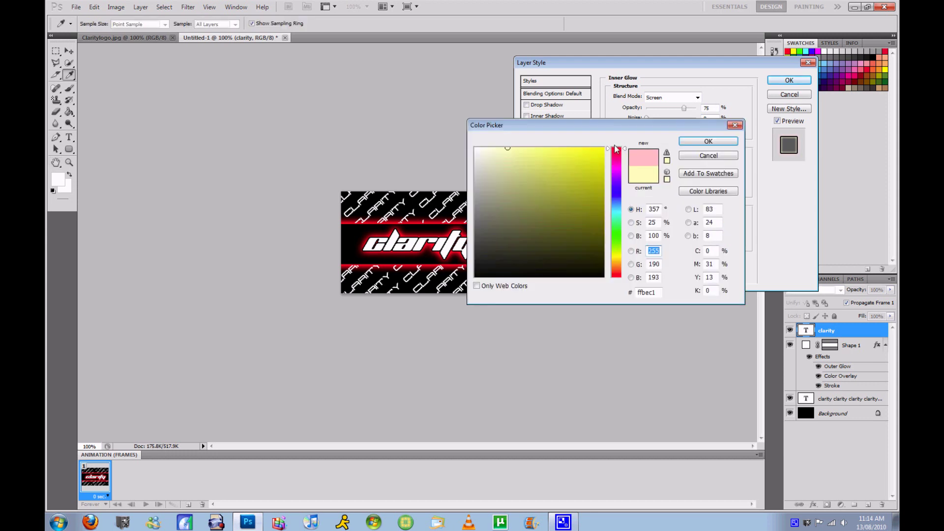
left_click(617, 148)
left_click(606, 147)
left_click(711, 142)
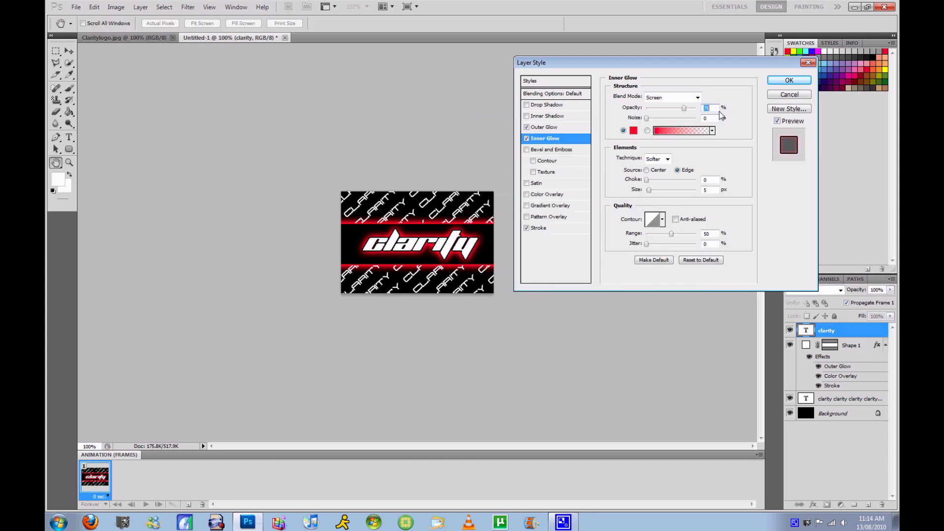
type("100")
key("Tab")
key("Tab")
type("10")
key("Tab")
type("18")
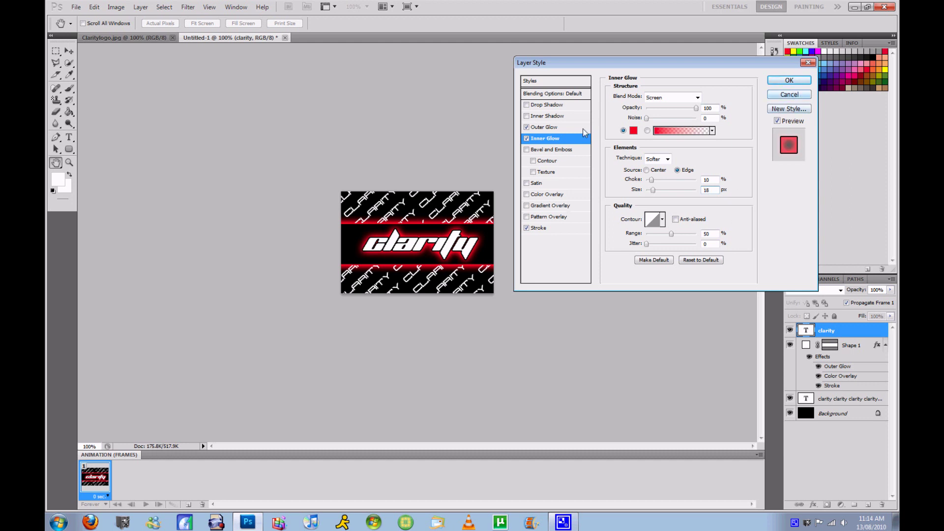
Turn Inner Glow and Drop Shadow off, keeping only Stroke and Outer Glow, and apply the style.
left_click(527, 139)
left_click(527, 106)
left_click(527, 105)
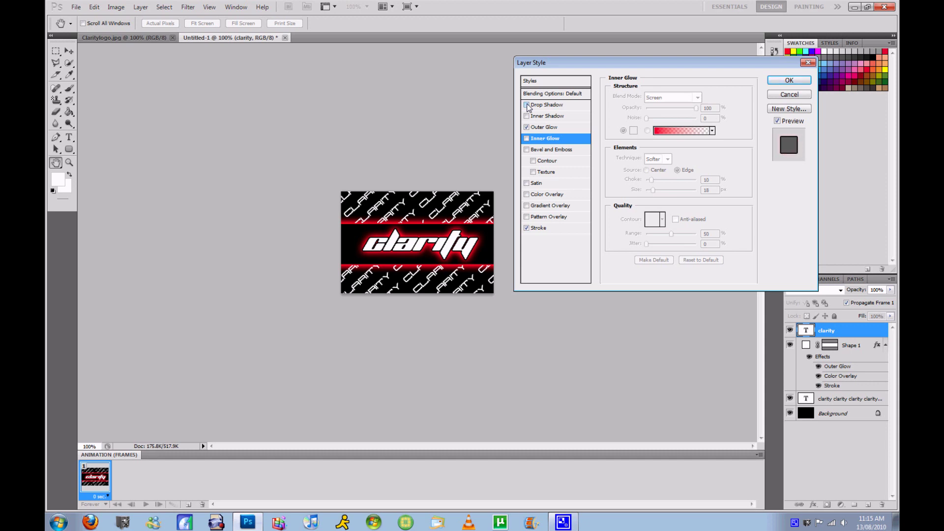
left_click(789, 80)
right_click(831, 335)
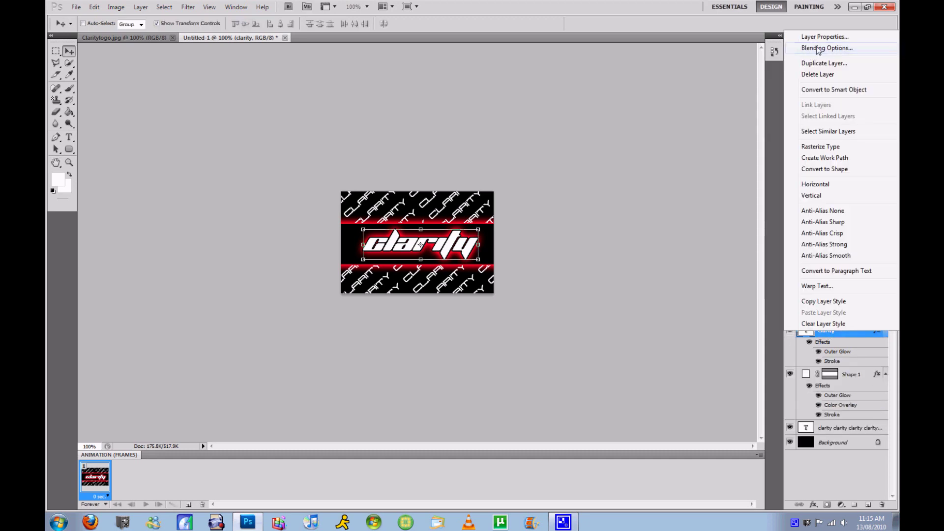
Add an Inner Shadow coloured red (R 255) to the clarity text.
left_click(824, 48)
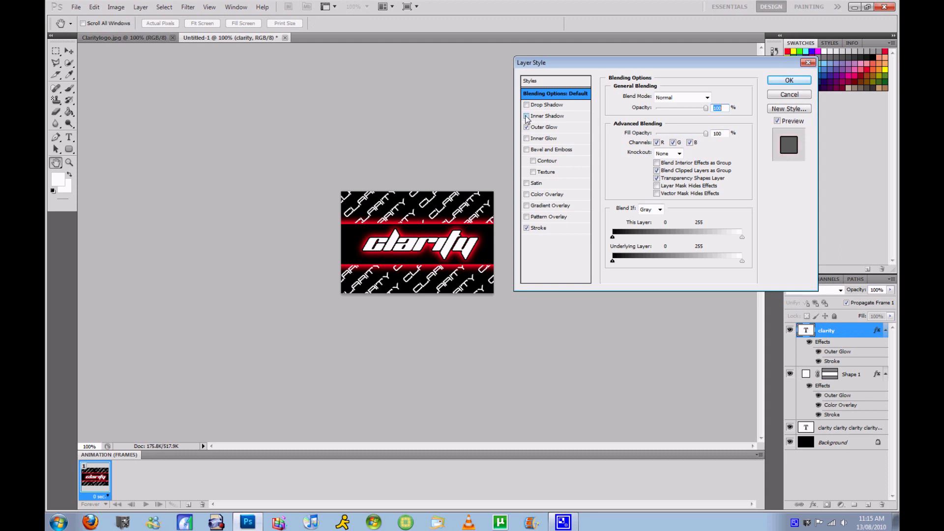
left_click(527, 117)
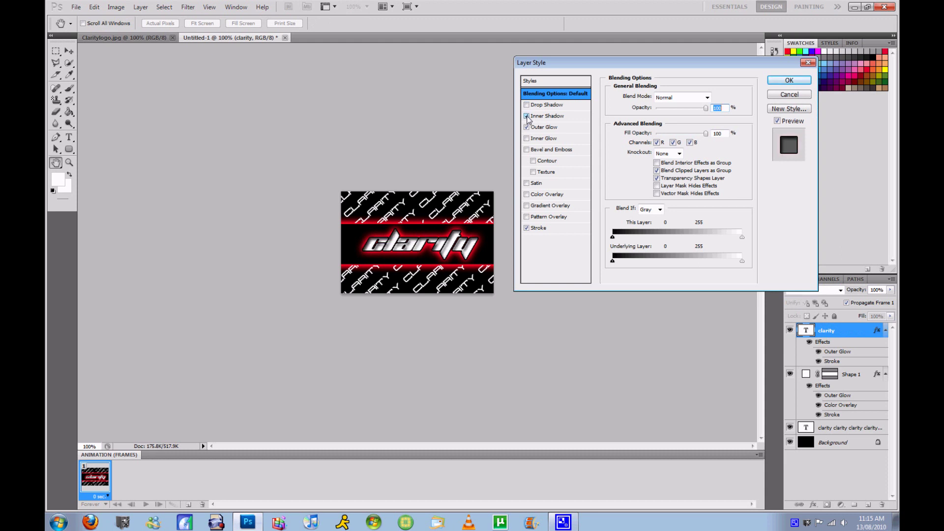
left_click(547, 116)
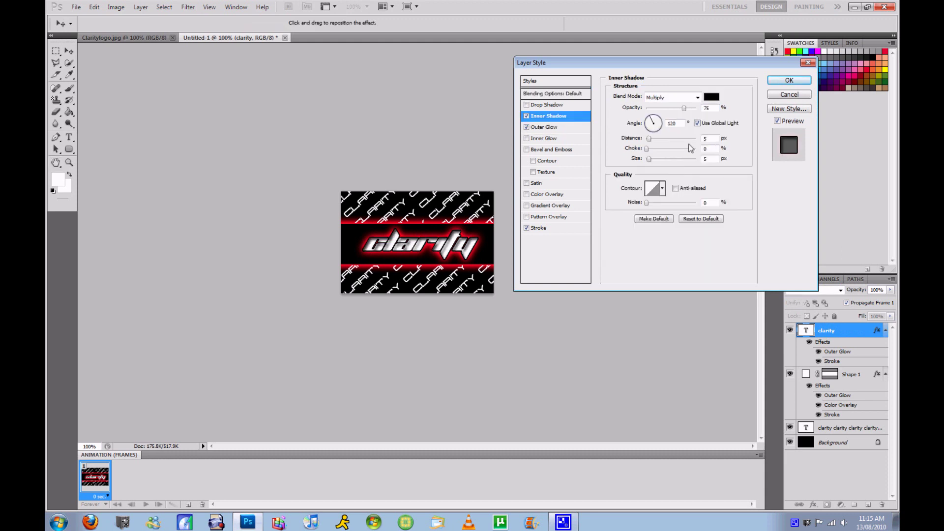
left_click(712, 97)
type("255")
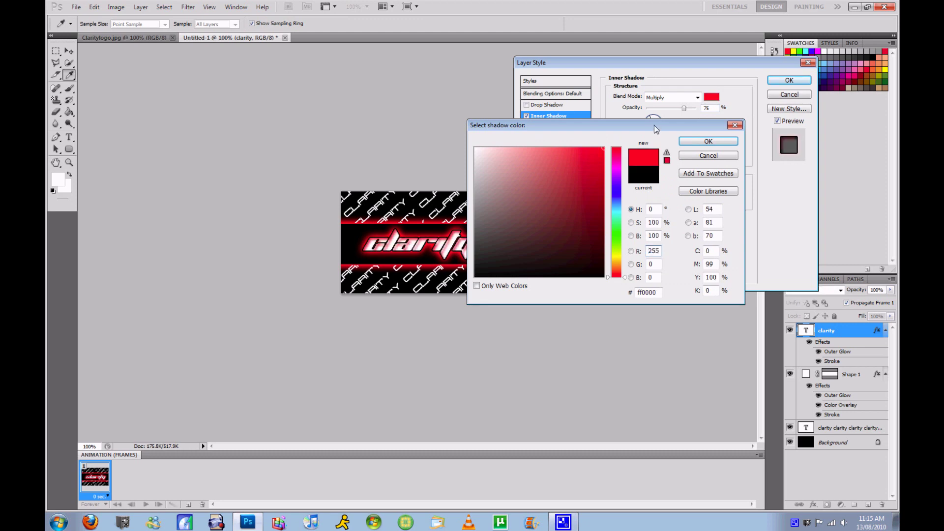
left_click(708, 141)
left_click(789, 80)
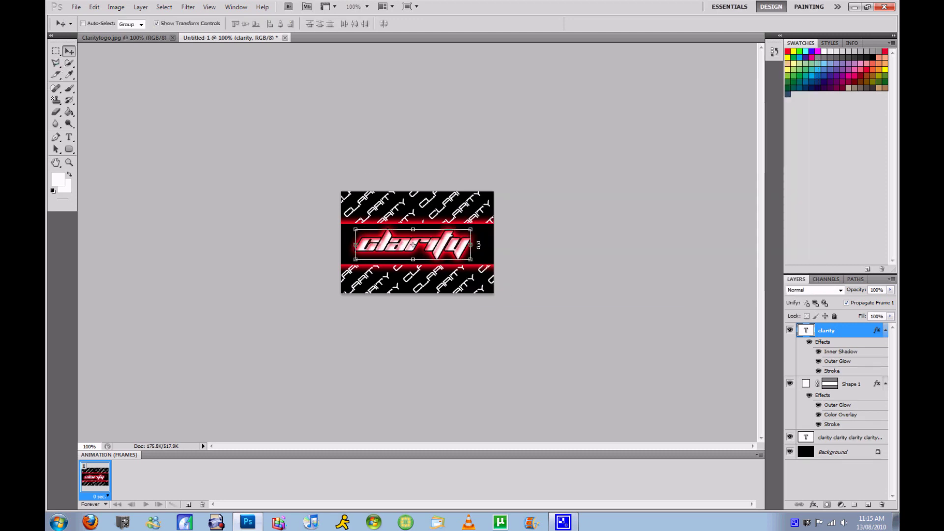
Stretch the clarity text to about 108% width and commit the transform.
left_click_drag(478, 245, 483, 246)
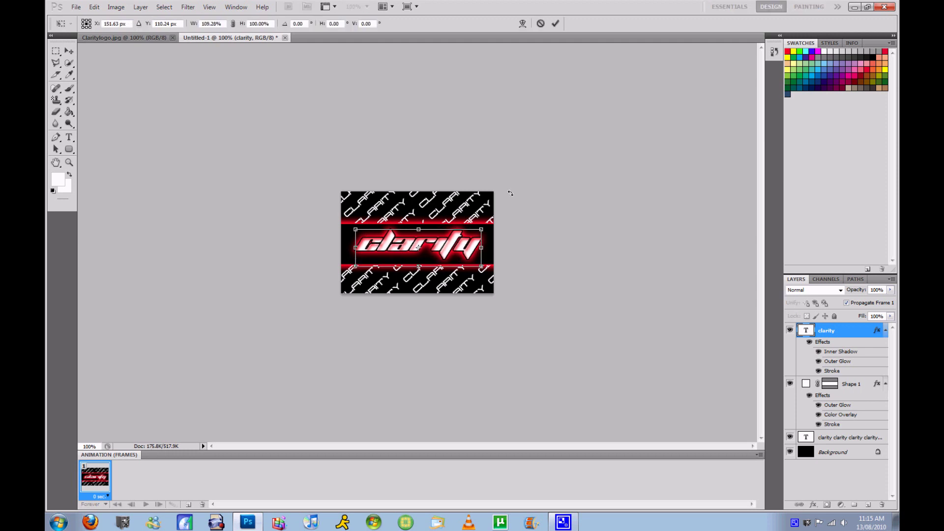
left_click(556, 23)
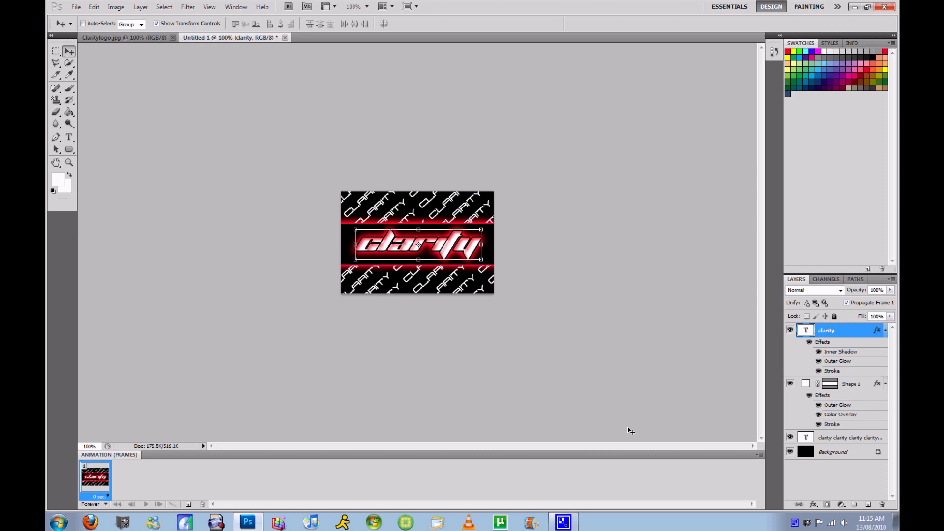
left_click(850, 438)
Give the CLARITY pattern layer a red Color Overlay, a Stroke and a Drop Shadow.
right_click(855, 438)
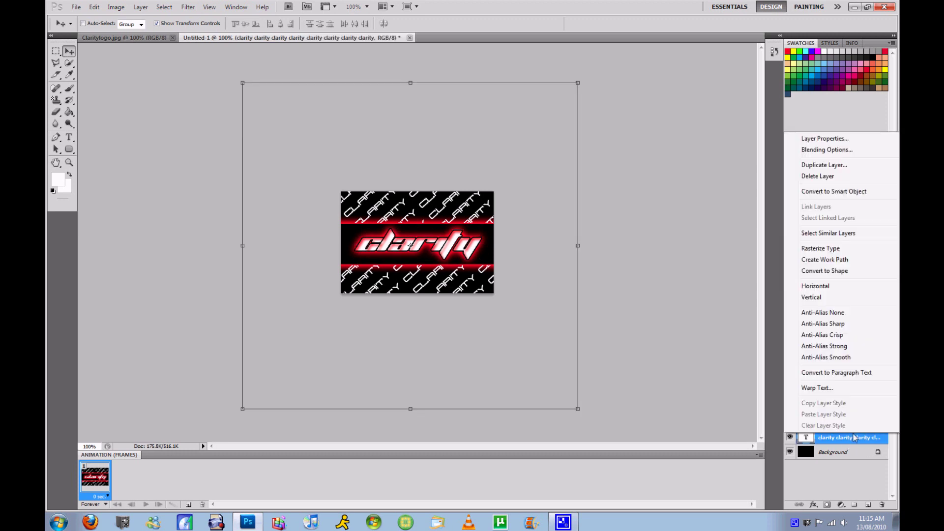
left_click(847, 150)
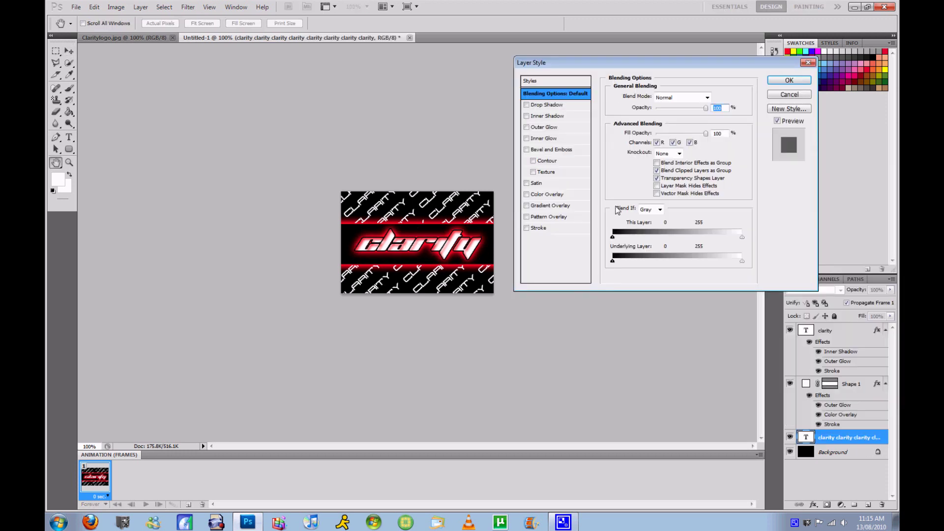
left_click(527, 228)
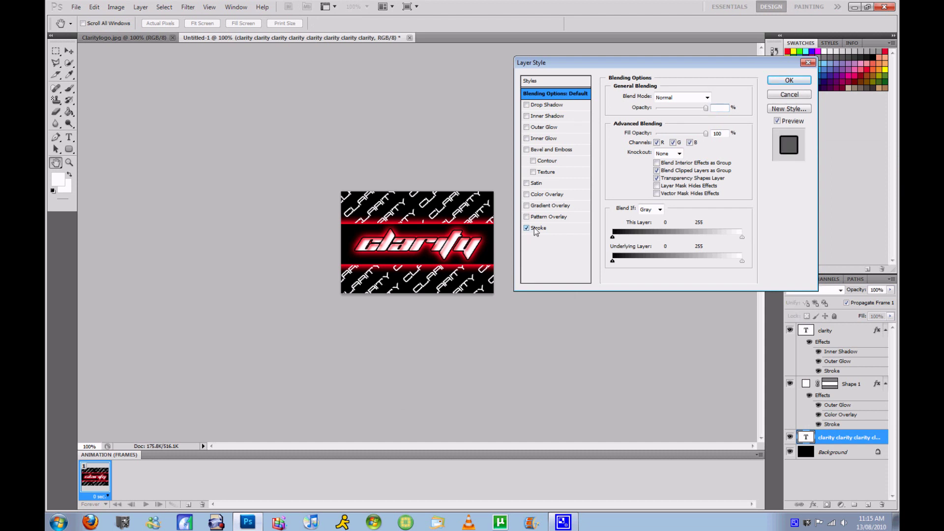
left_click(539, 228)
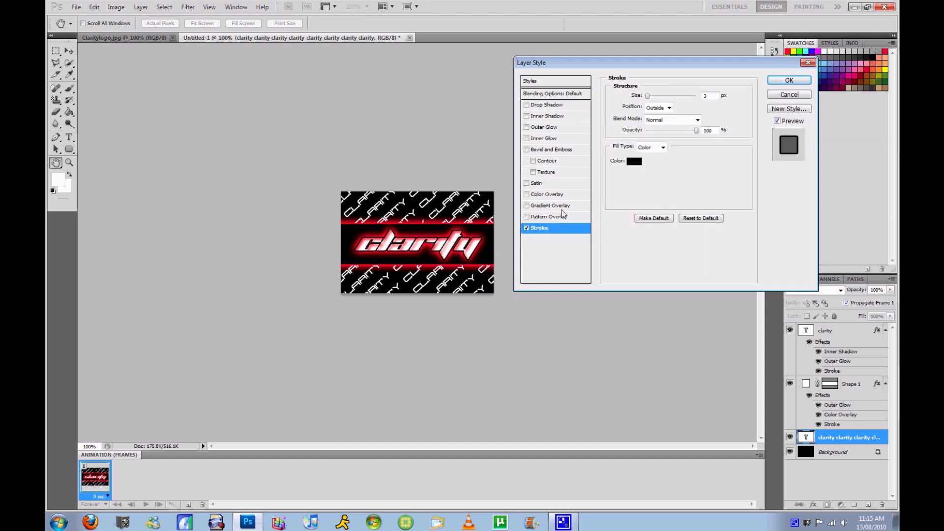
left_click(526, 228)
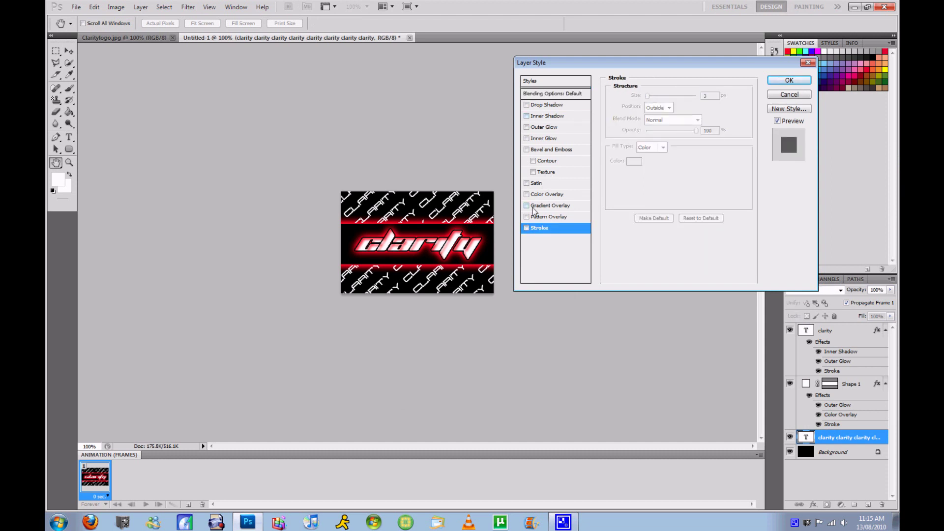
left_click(541, 195)
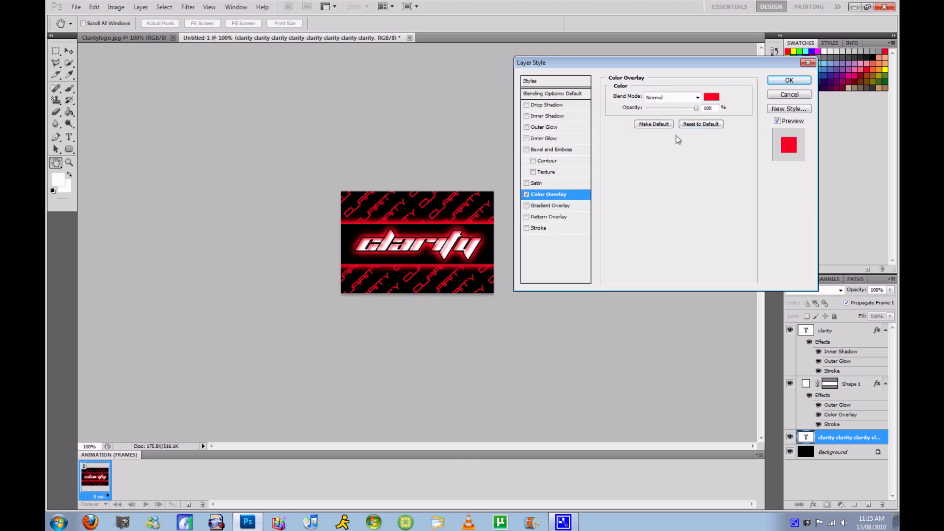
left_click(539, 228)
left_click(647, 97)
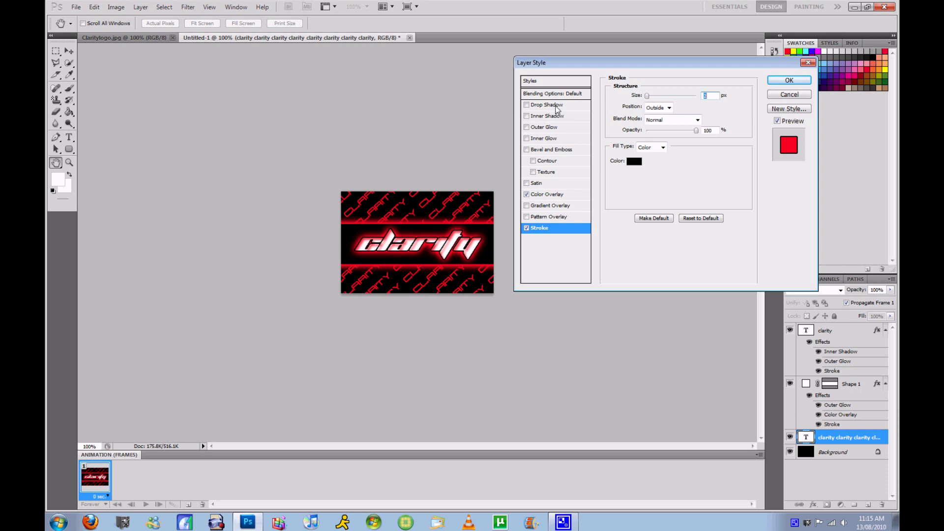
left_click(551, 107)
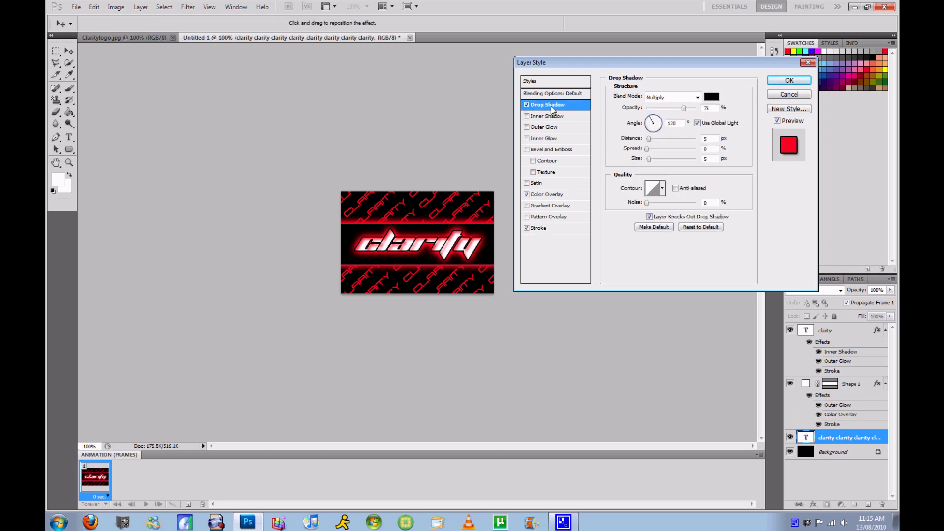
left_click(789, 82)
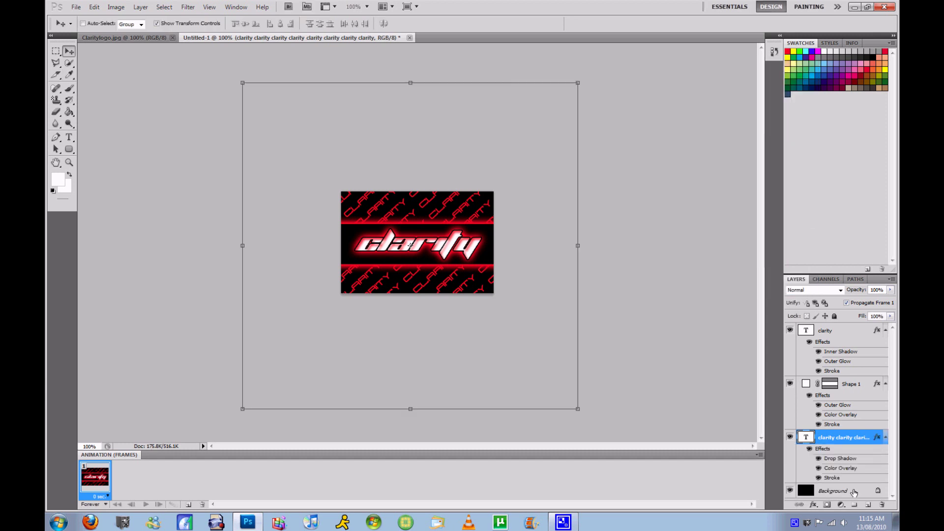
left_click(868, 505, "ctrl")
Draw a large ellipse over the logo's left side and colour it dark grey 252525.
left_click_drag(69, 149, 127, 168)
left_click_drag(284, 340, 466, 148)
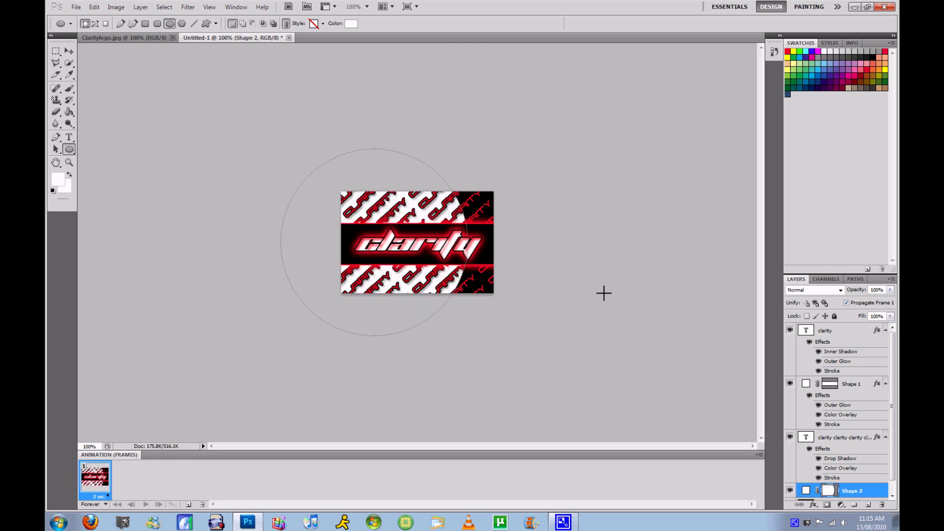
left_click(346, 26)
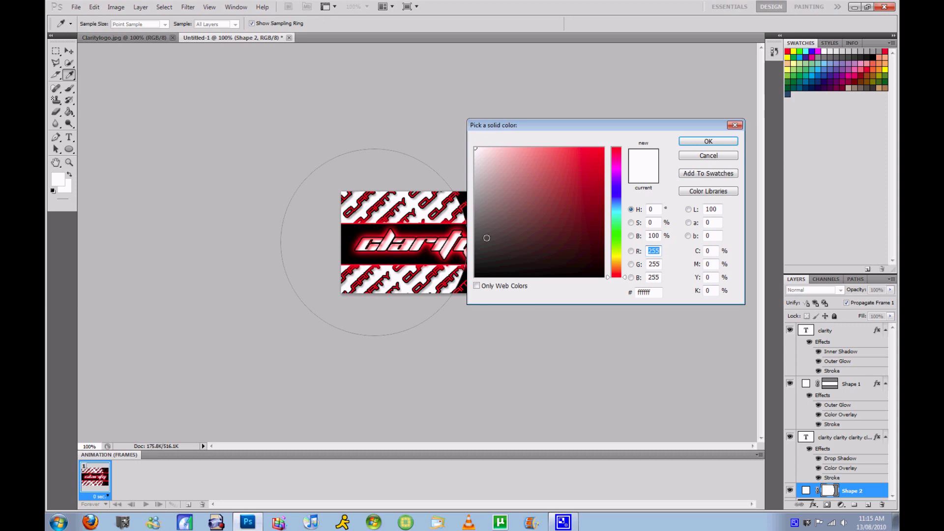
left_click(477, 242)
left_click(473, 258)
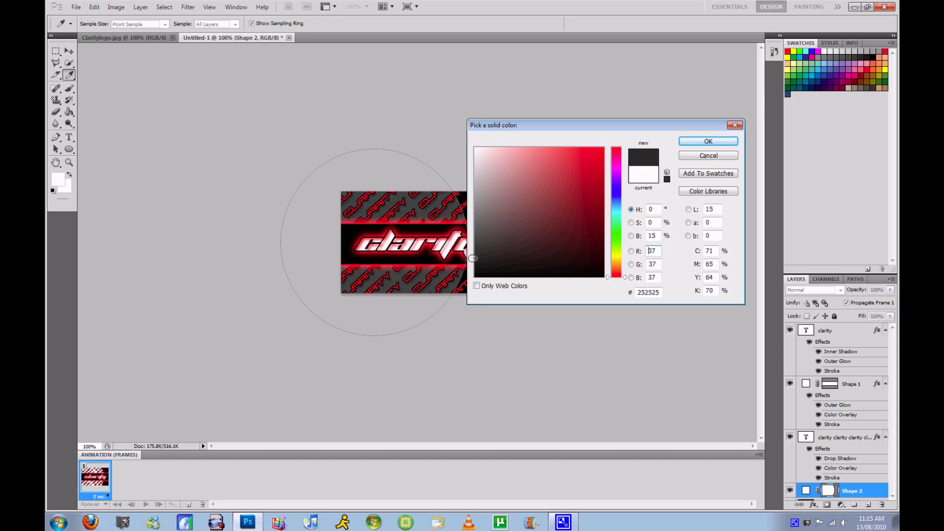
left_click(707, 142)
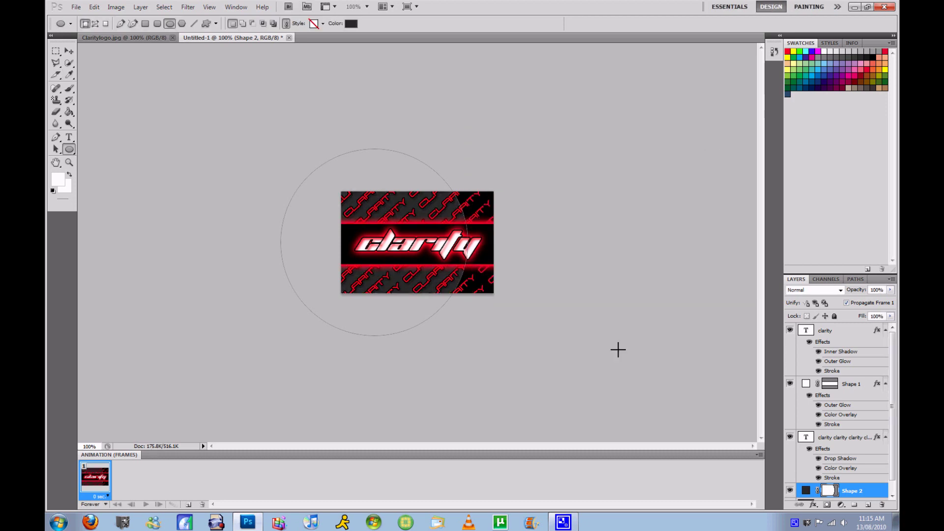